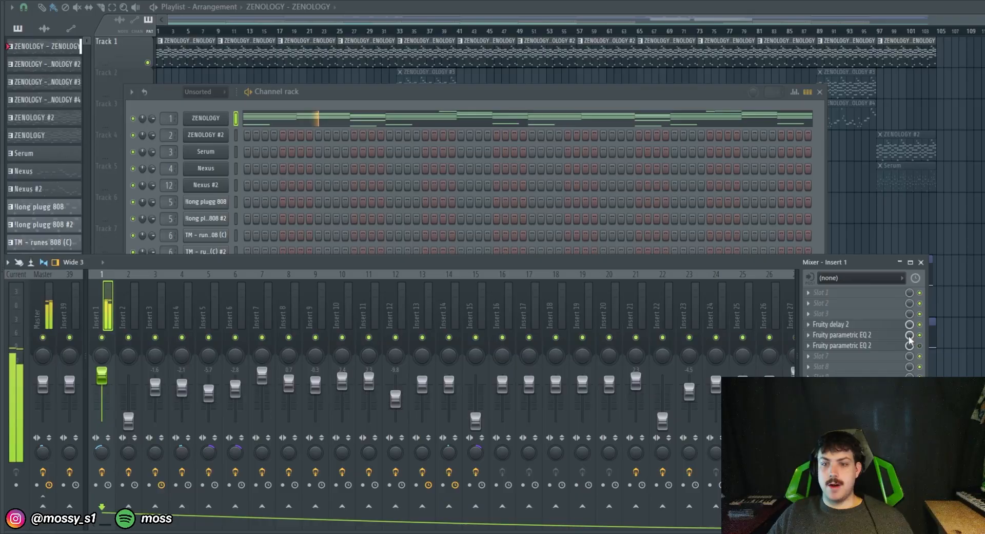
Inspect the Fruity delay 2 and the first Fruity parametric EQ 2 settings on mixer Insert 1
{"action": "left_click", "coordinate": [867, 326]}
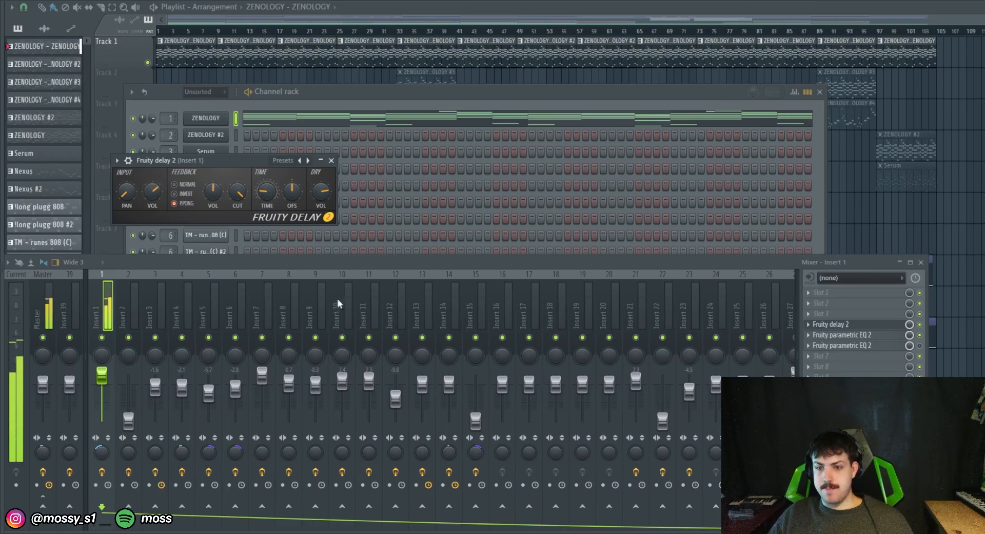
{"action": "left_click", "coordinate": [873, 343]}
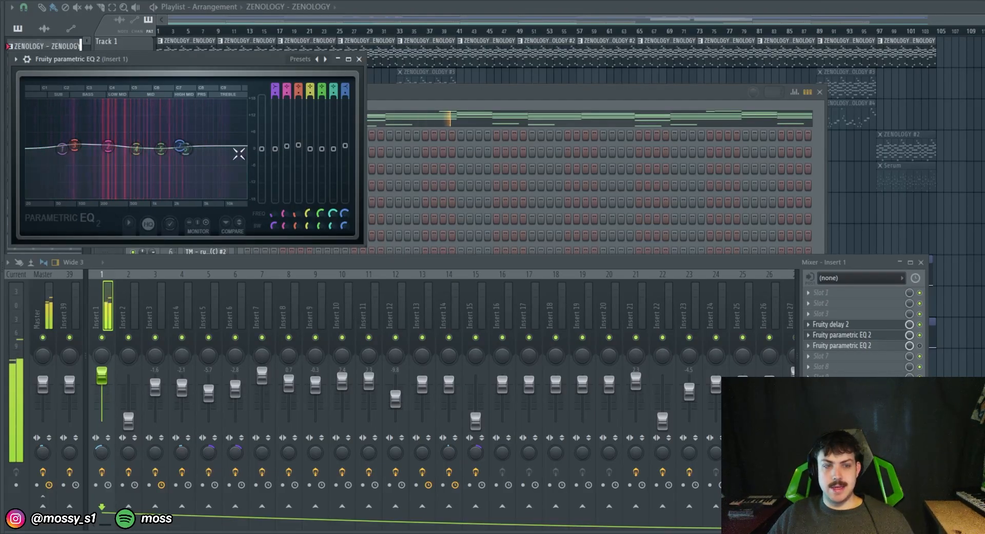
{"action": "left_click", "coordinate": [359, 59]}
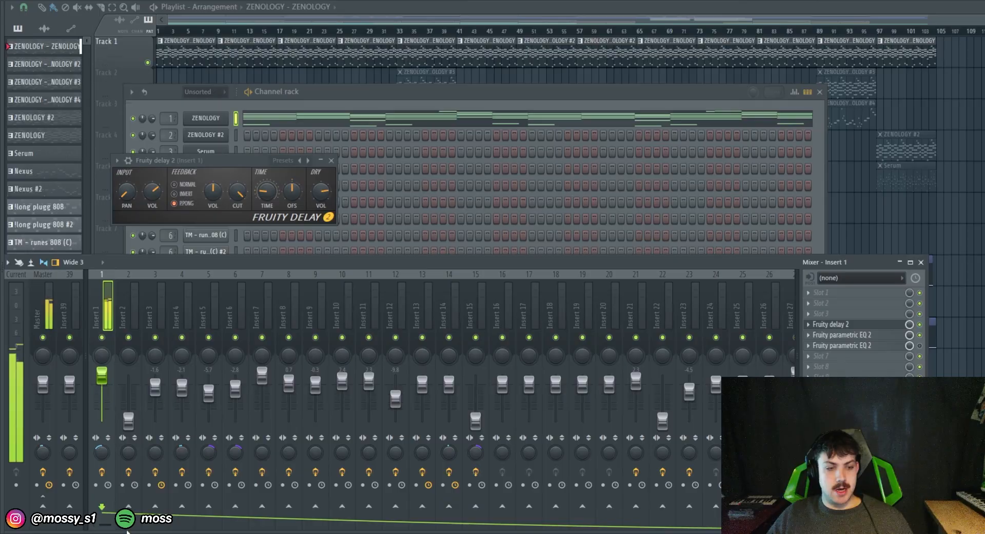
Follow Insert 1's routing to mixer Insert 37 and open its Fruity parametric EQ 2
{"action": "left_click_drag", "start_coordinate": [115, 528], "coordinate": [214, 528]}
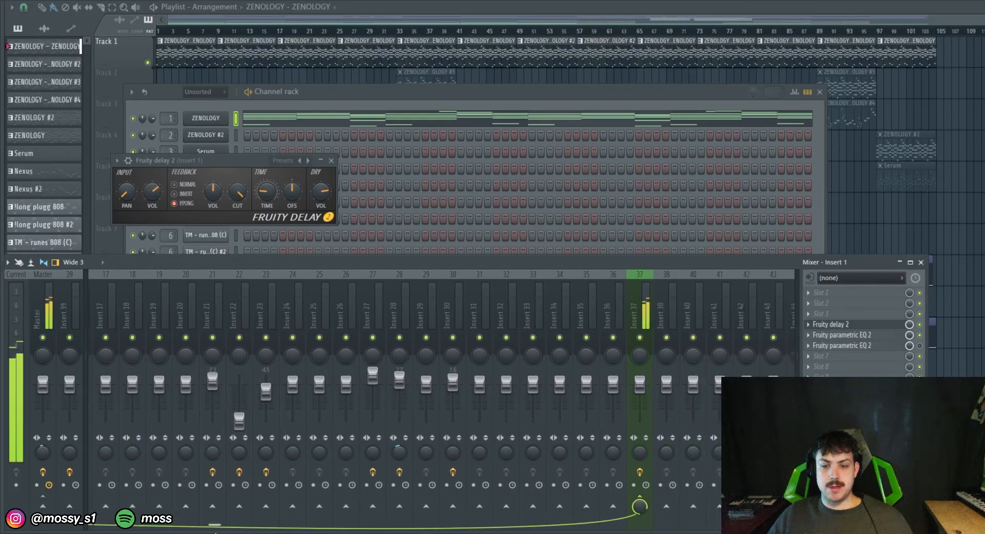
{"action": "left_click", "coordinate": [644, 302]}
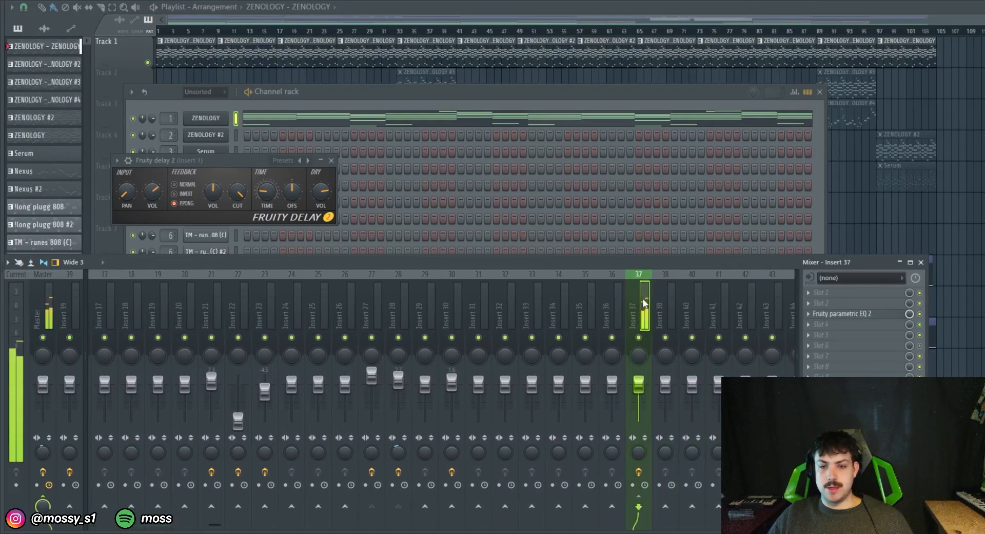
{"action": "left_click", "coordinate": [852, 314]}
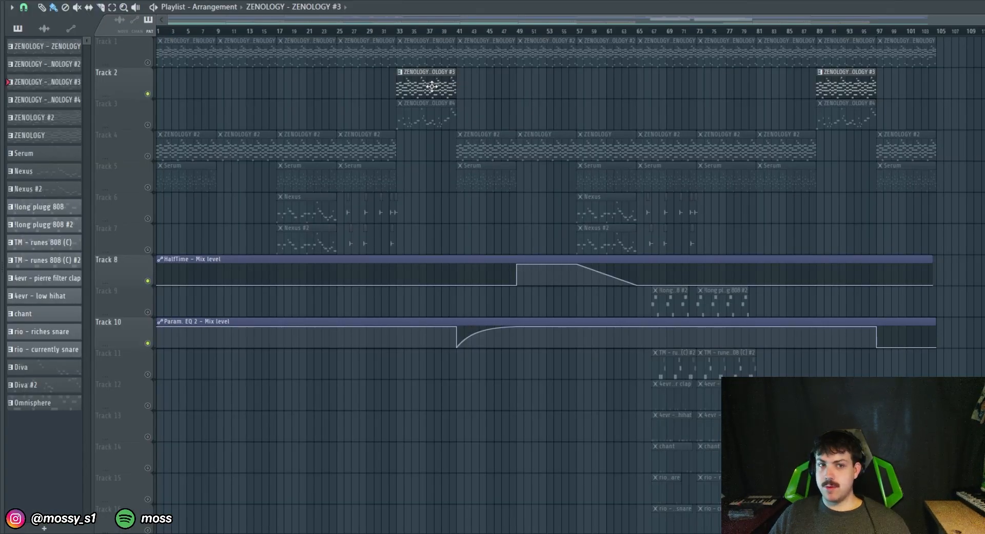
Examine the notes of the ZENOLOGY #3 pattern on Track 2 in the piano roll, including the lower octaves
{"action": "double_click", "coordinate": [426, 86]}
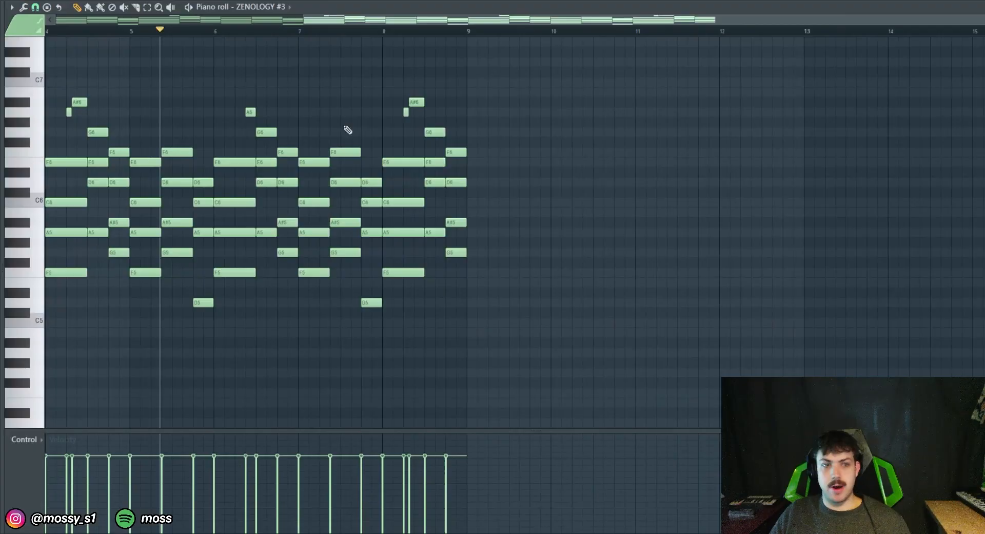
{"action": "scroll", "coordinate": [123, 133], "scroll_direction": "left", "scroll_amount": 4}
{"action": "scroll", "coordinate": [174, 174], "scroll_direction": "down", "scroll_amount": 5}
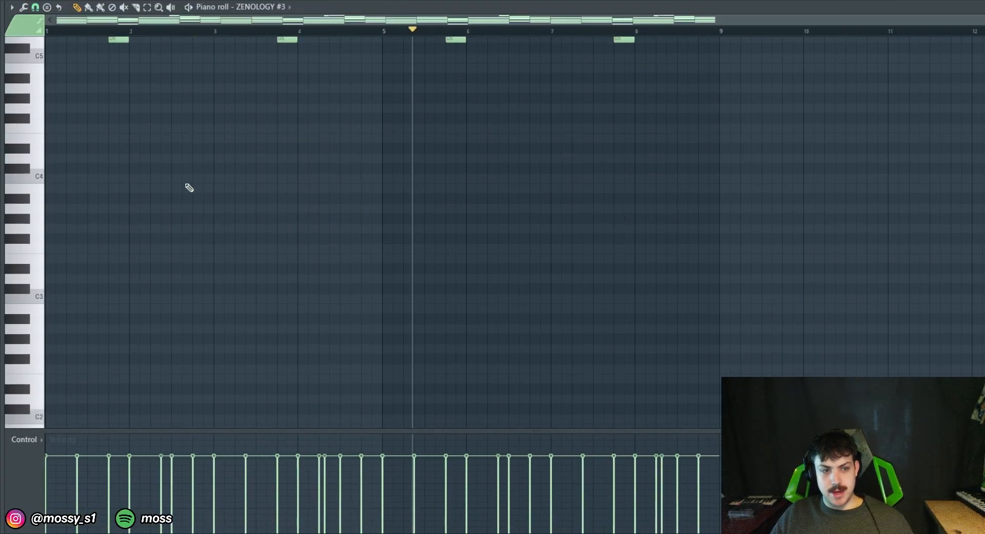
{"action": "scroll", "coordinate": [128, 221], "scroll_direction": "up", "scroll_amount": 3}
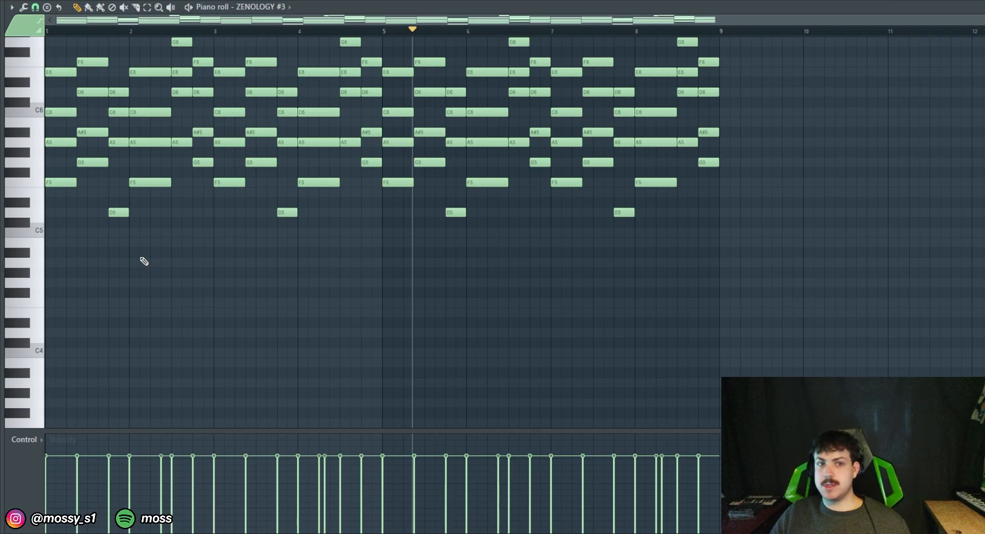
{"action": "scroll", "coordinate": [254, 306], "scroll_direction": "up", "scroll_amount": 3}
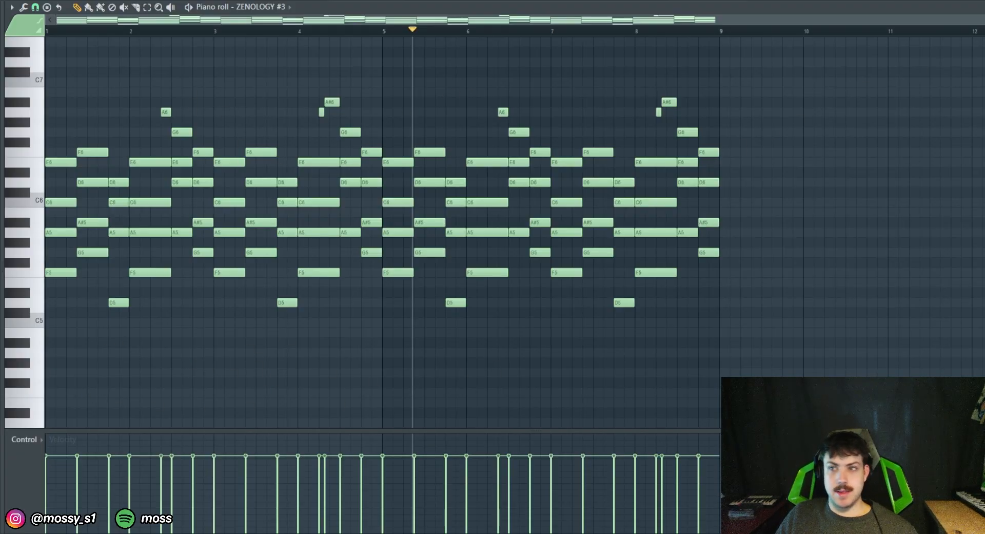
{"action": "key", "text": "Escape"}
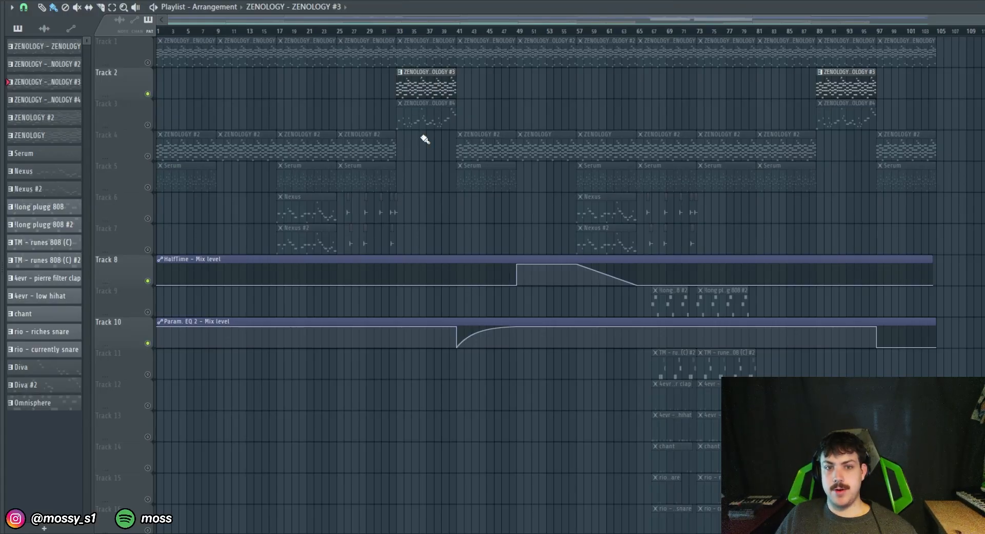
Play the ZENOLOGY #3 pattern from the piano roll and check which preset its instrument channel uses
{"action": "double_click", "coordinate": [429, 81]}
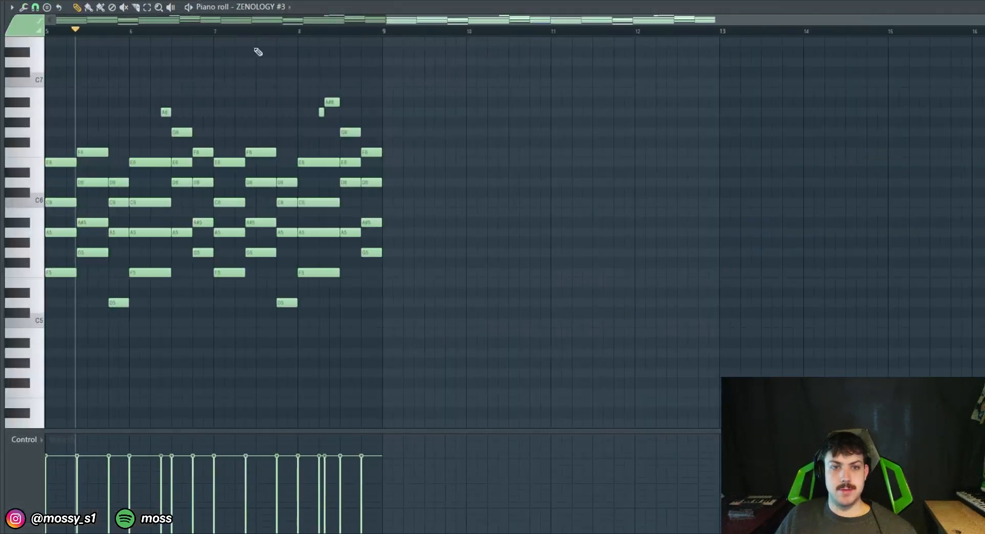
{"action": "key", "text": "space"}
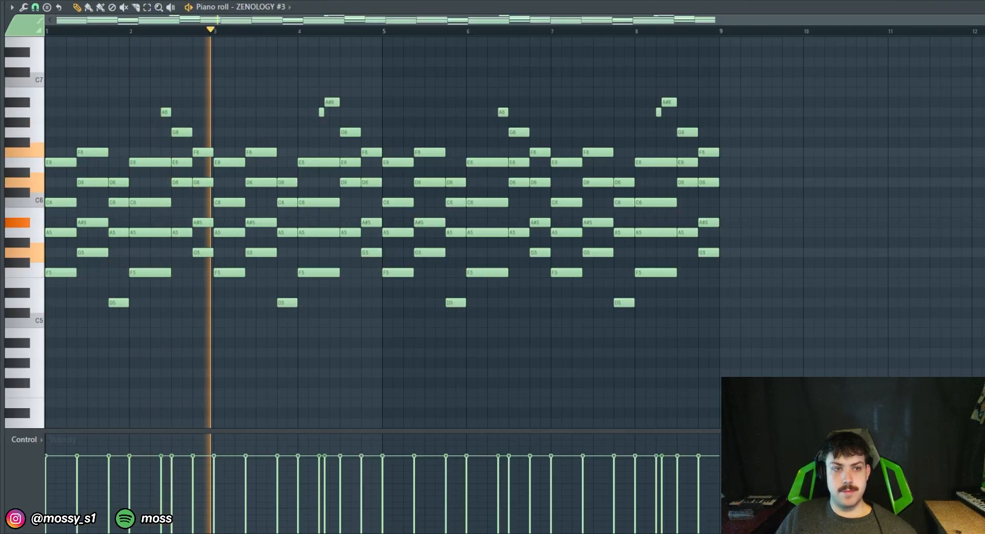
{"action": "key", "text": "F6"}
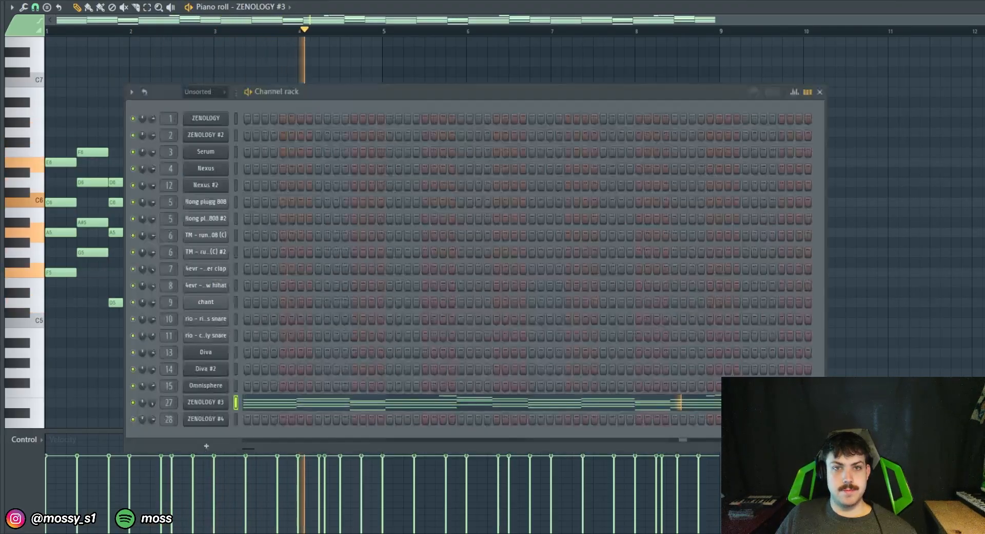
{"action": "left_click", "coordinate": [208, 403]}
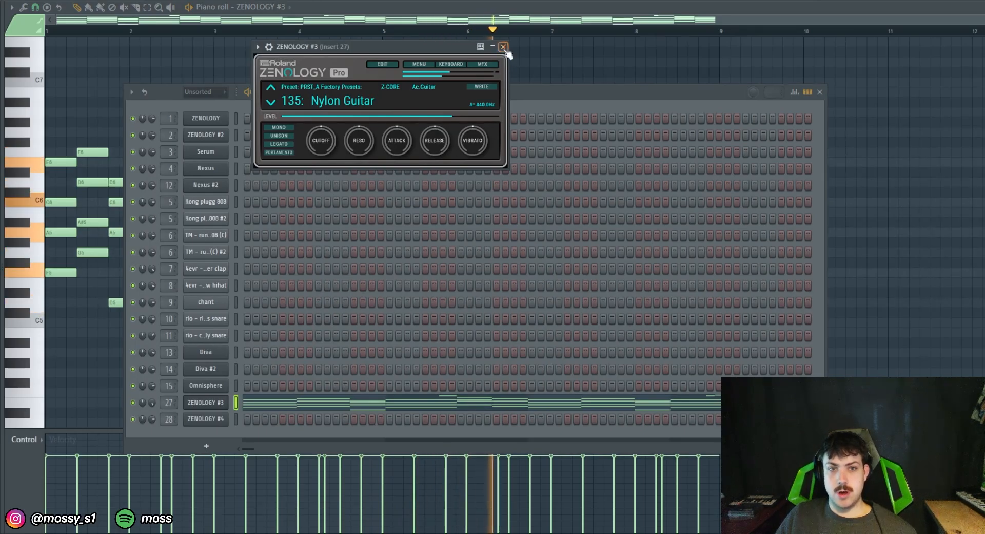
{"action": "left_click", "coordinate": [504, 47]}
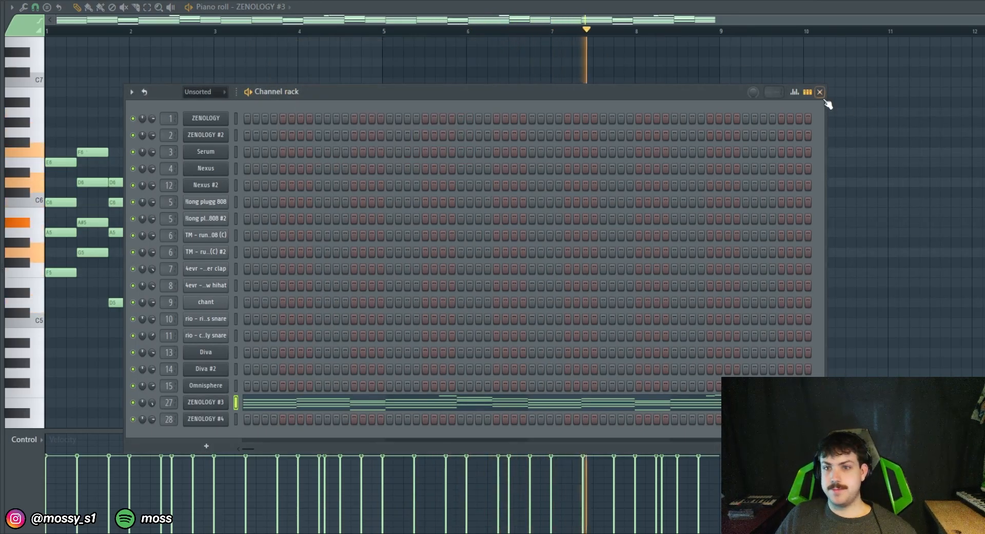
{"action": "left_click", "coordinate": [820, 92]}
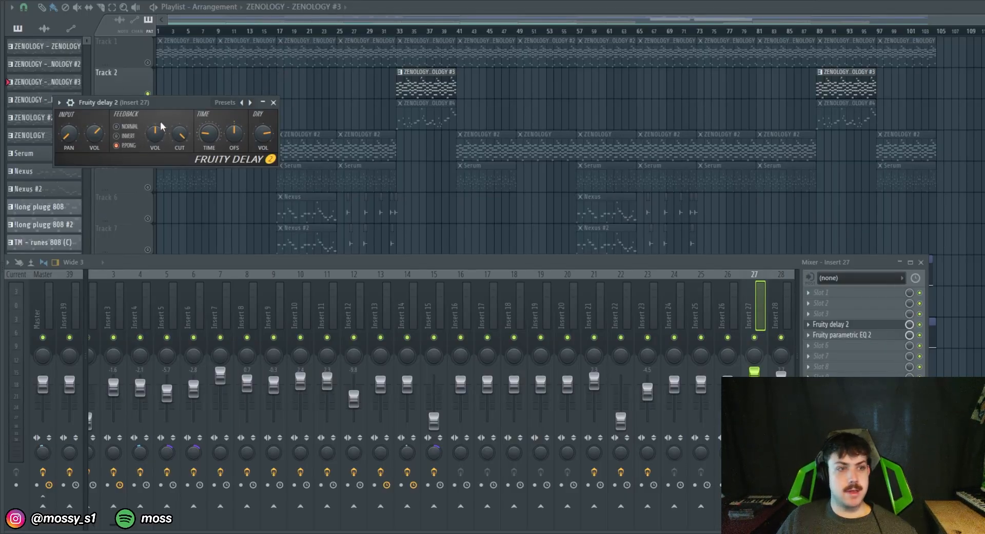
Finish viewing Insert 27's Fruity delay 2 and inspect its Fruity parametric EQ 2 curve
{"action": "left_click", "coordinate": [274, 103]}
{"action": "left_click", "coordinate": [872, 336]}
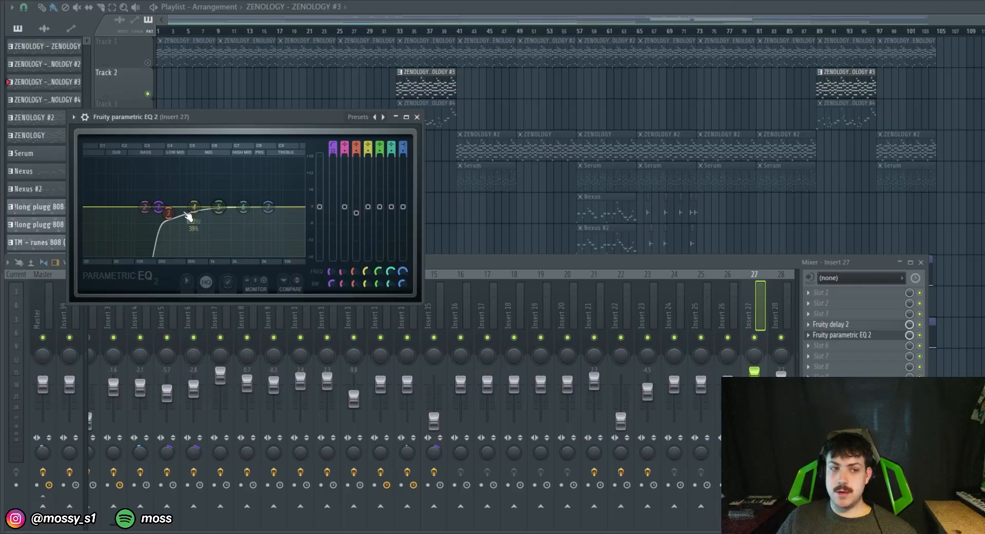
{"action": "left_click", "coordinate": [417, 117]}
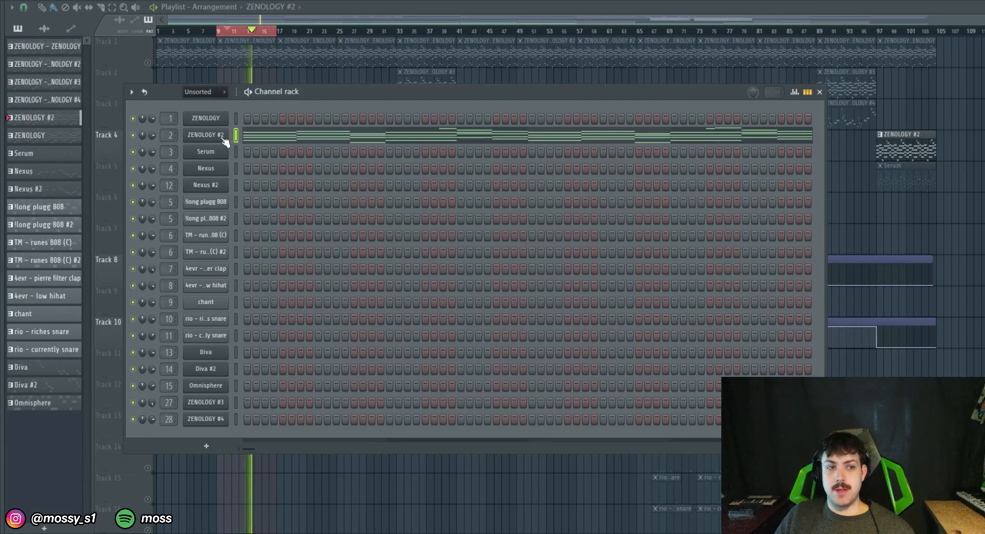
Check the ZENOLOGY #2 channel's preset and examine its full note range in the piano roll
{"action": "left_click", "coordinate": [200, 135]}
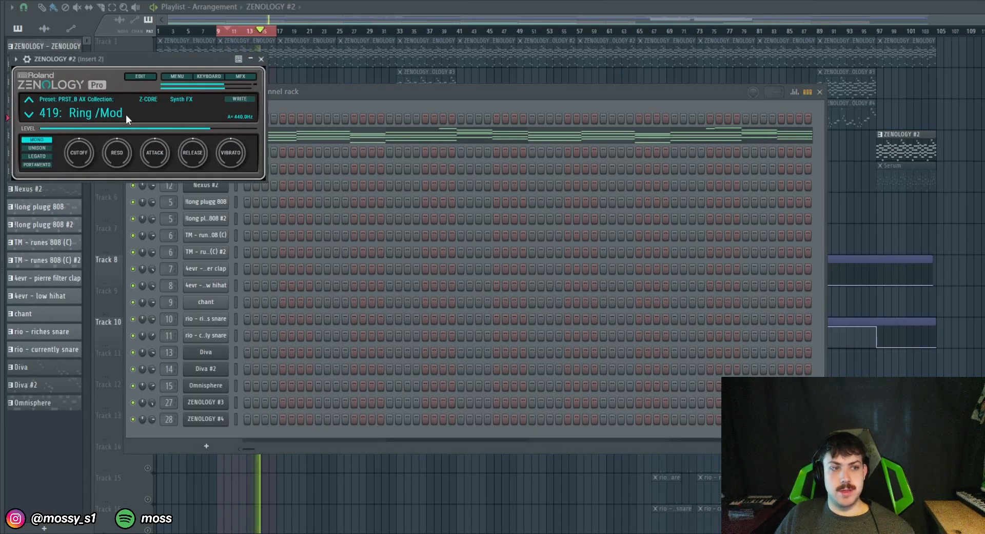
{"action": "left_click", "coordinate": [262, 60]}
{"action": "left_click", "coordinate": [311, 133]}
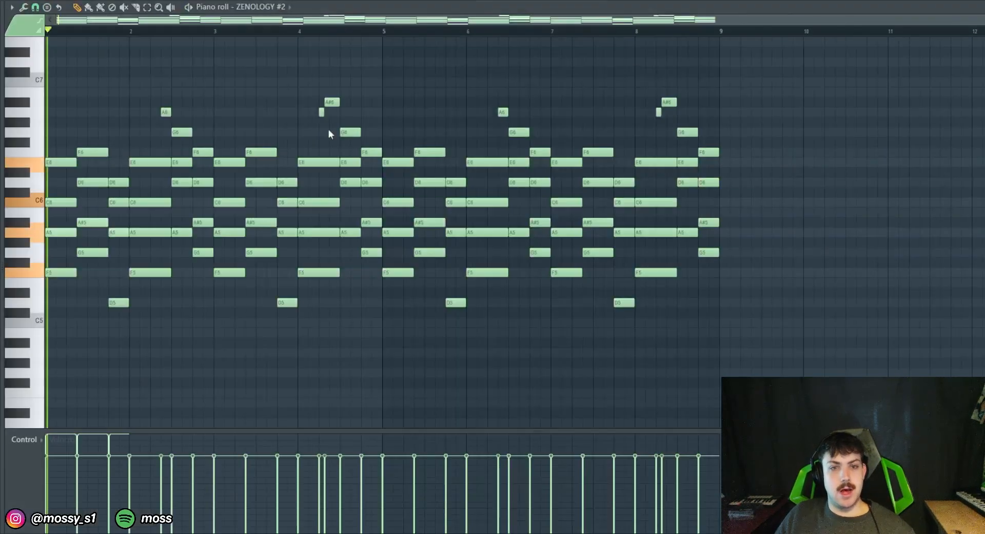
{"action": "scroll", "coordinate": [400, 203], "scroll_direction": "down", "scroll_amount": 3}
{"action": "scroll", "coordinate": [415, 195], "scroll_direction": "up", "scroll_amount": 6}
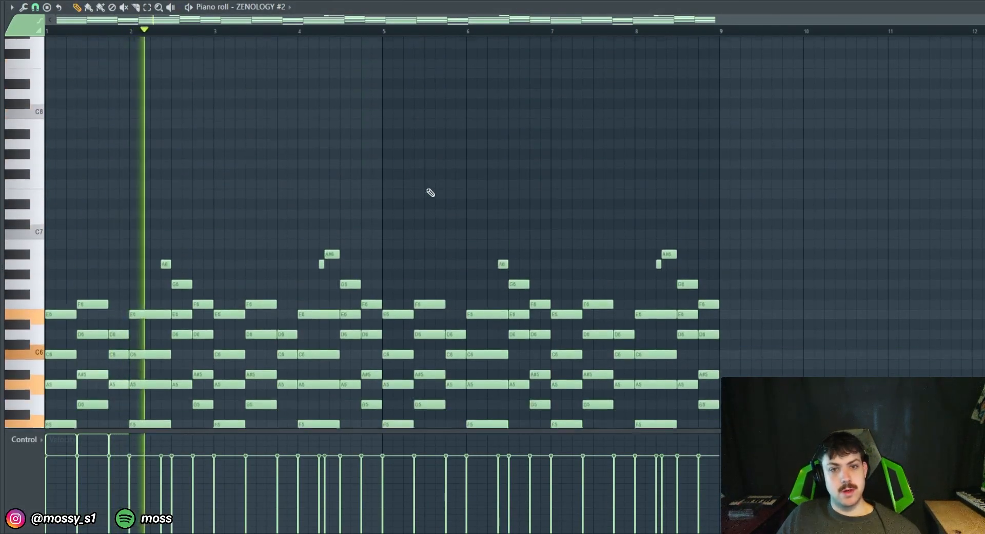
{"action": "scroll", "coordinate": [427, 190], "scroll_direction": "down", "scroll_amount": 3}
{"action": "scroll", "coordinate": [246, 235], "scroll_direction": "down", "scroll_amount": 3}
{"action": "scroll", "coordinate": [241, 235], "scroll_direction": "down", "scroll_amount": 2}
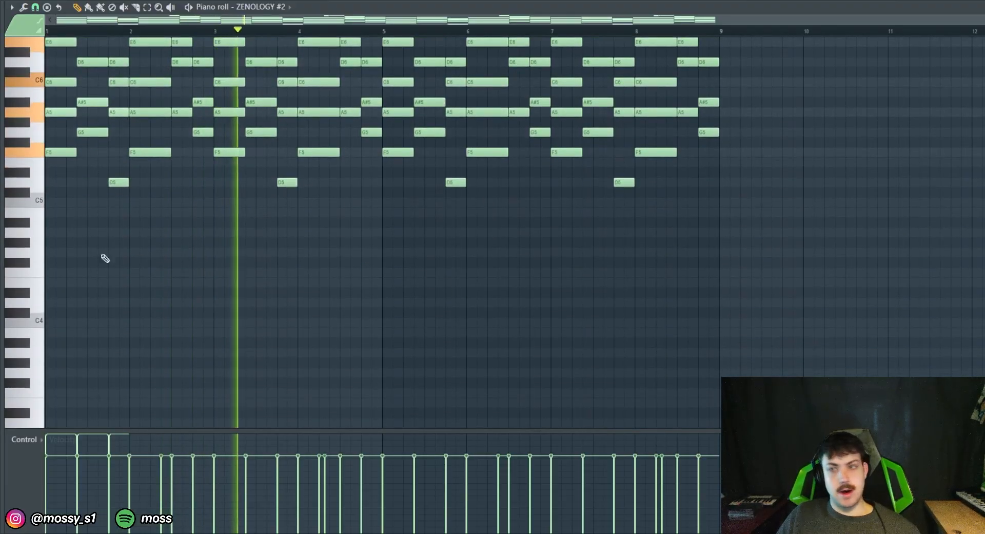
{"action": "key", "text": "Escape"}
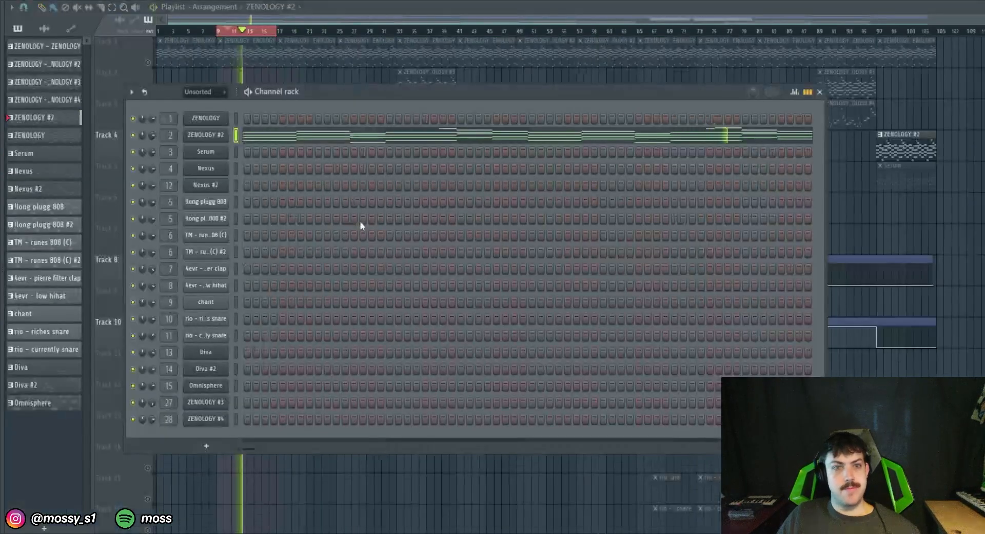
{"action": "left_click", "coordinate": [820, 92]}
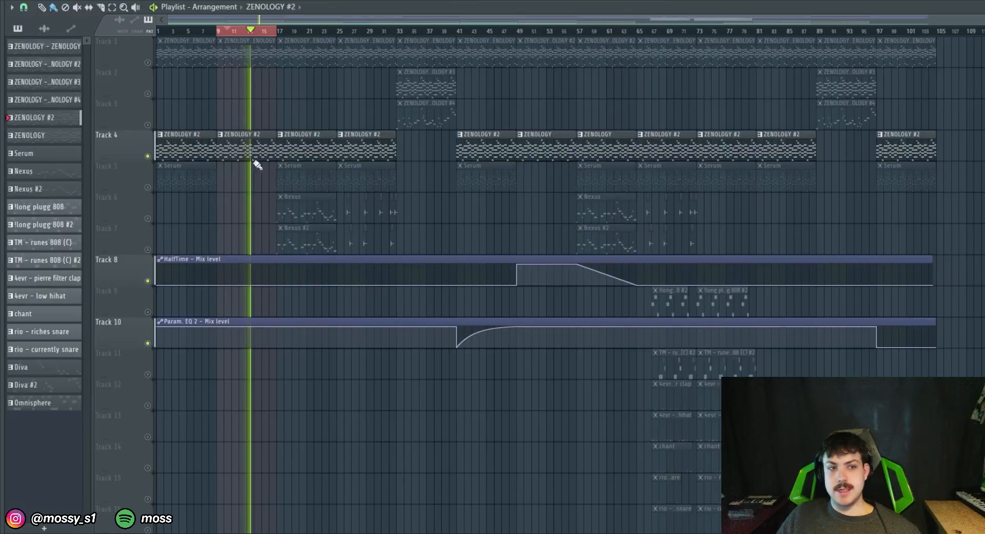
Audition Track 4 together with Track 1 over the selected bars, unmuting Track 1 only for the playback
{"action": "scroll", "coordinate": [253, 160], "scroll_direction": "up", "scroll_amount": 2}
{"action": "scroll", "coordinate": [313, 135], "scroll_direction": "down", "scroll_amount": 2}
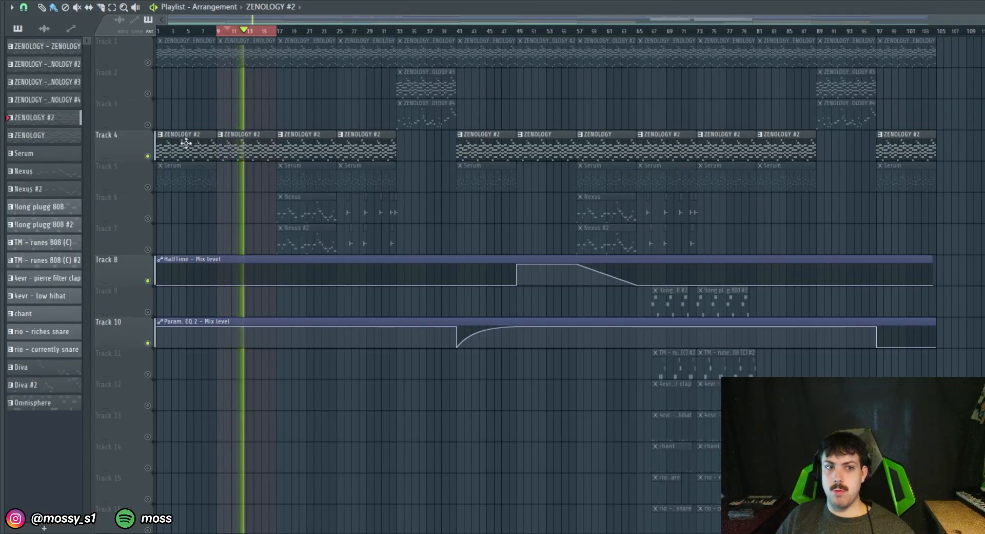
{"action": "key", "text": "space"}
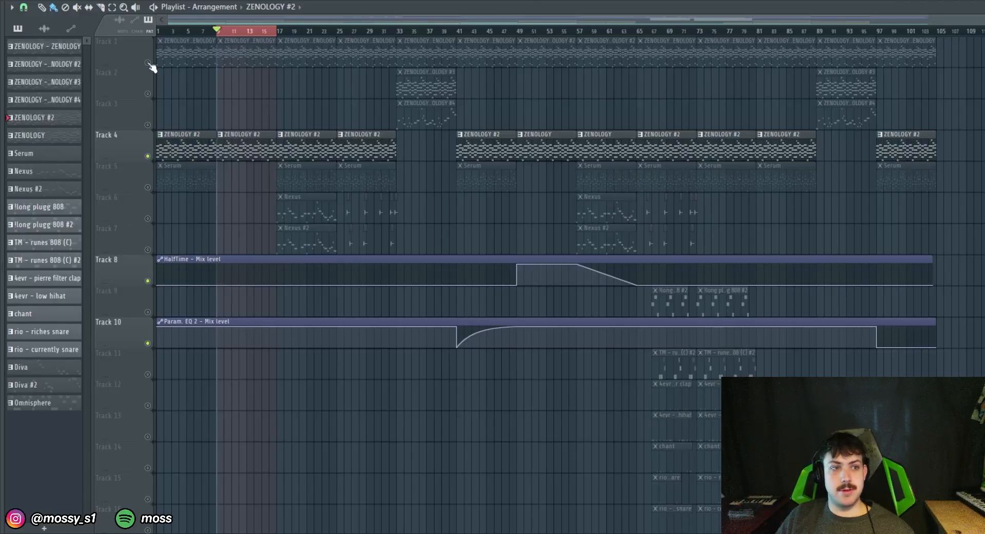
{"action": "left_click", "coordinate": [148, 62]}
{"action": "key", "text": "space"}
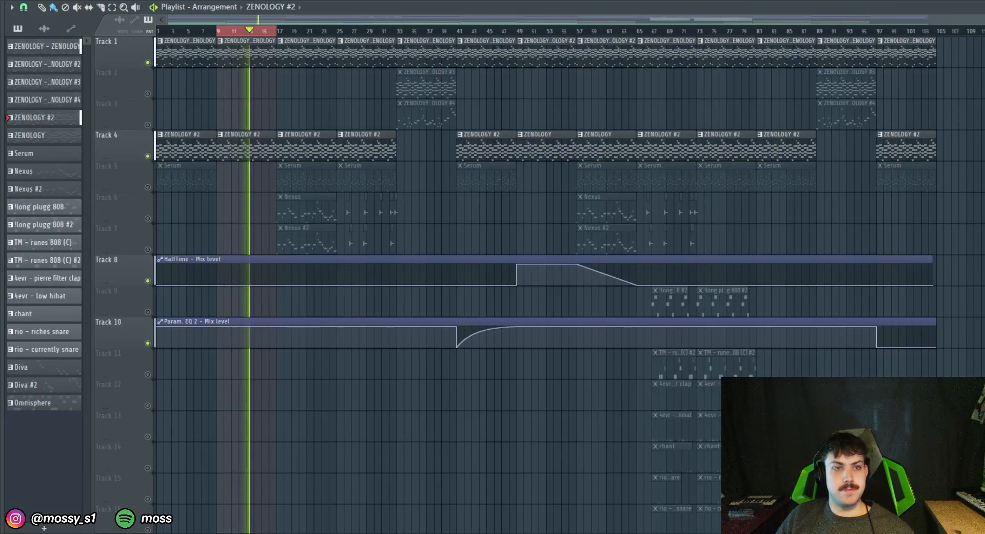
{"action": "key", "text": "space"}
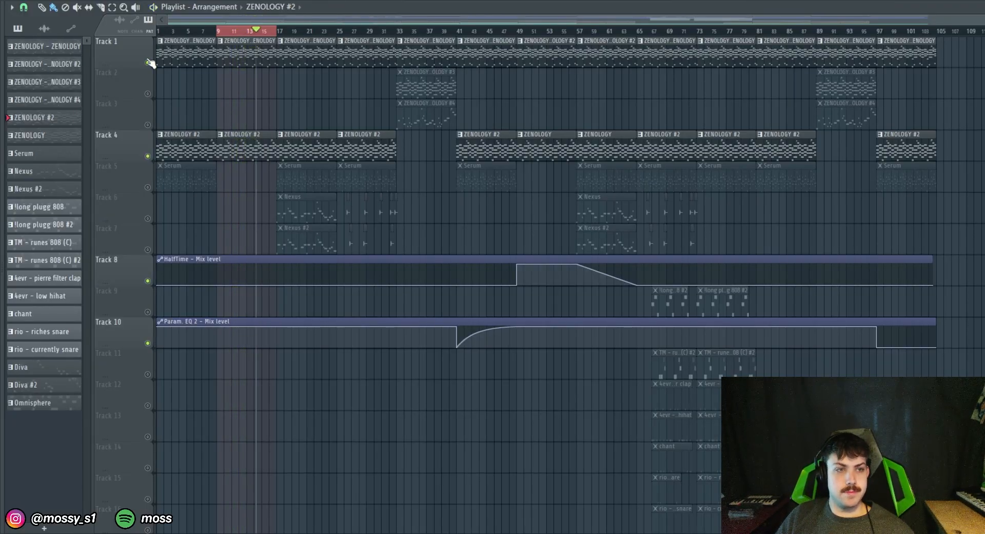
{"action": "left_click", "coordinate": [148, 62]}
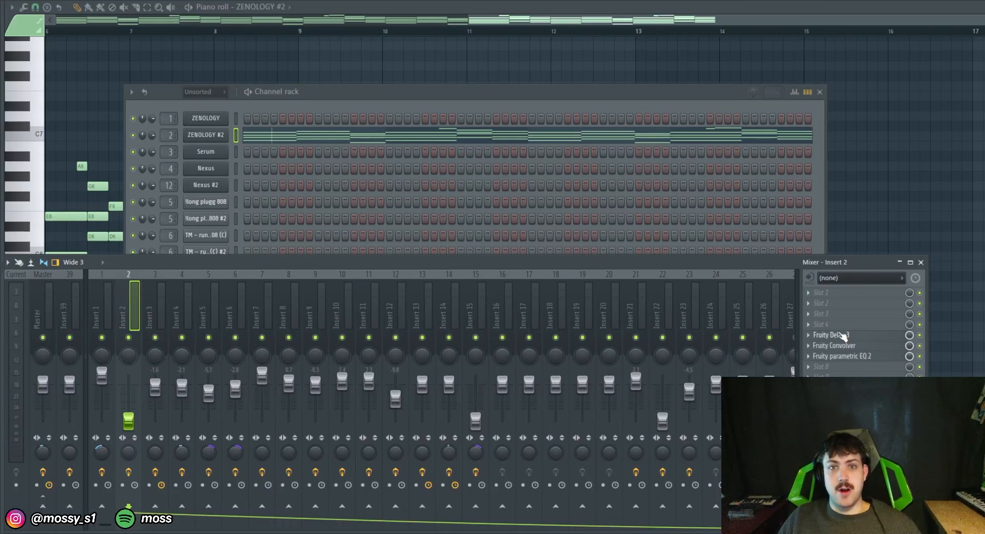
Inspect the Fruity Delay 3, Fruity Convolver and Fruity parametric EQ 2 settings on mixer Insert 2
{"action": "left_click", "coordinate": [844, 338]}
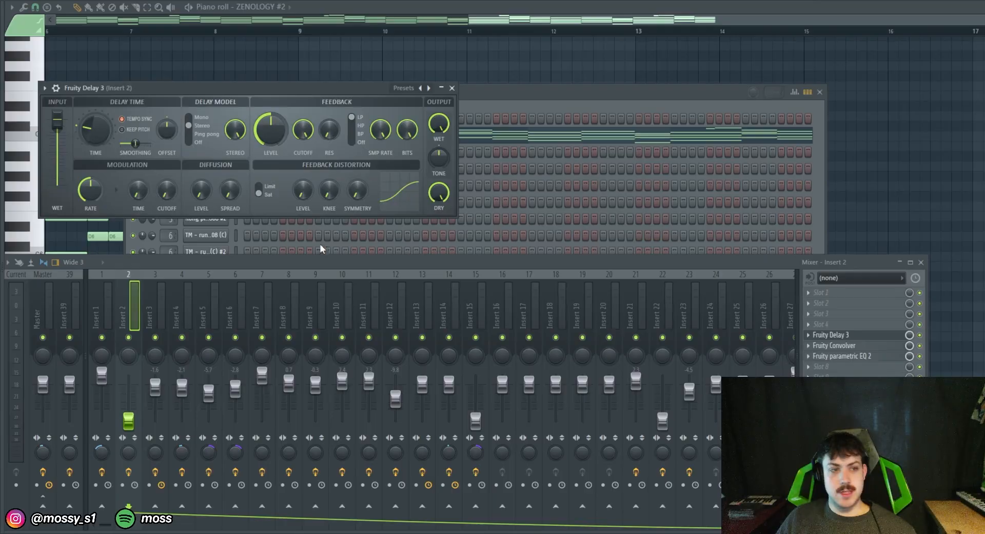
{"action": "left_click", "coordinate": [452, 88]}
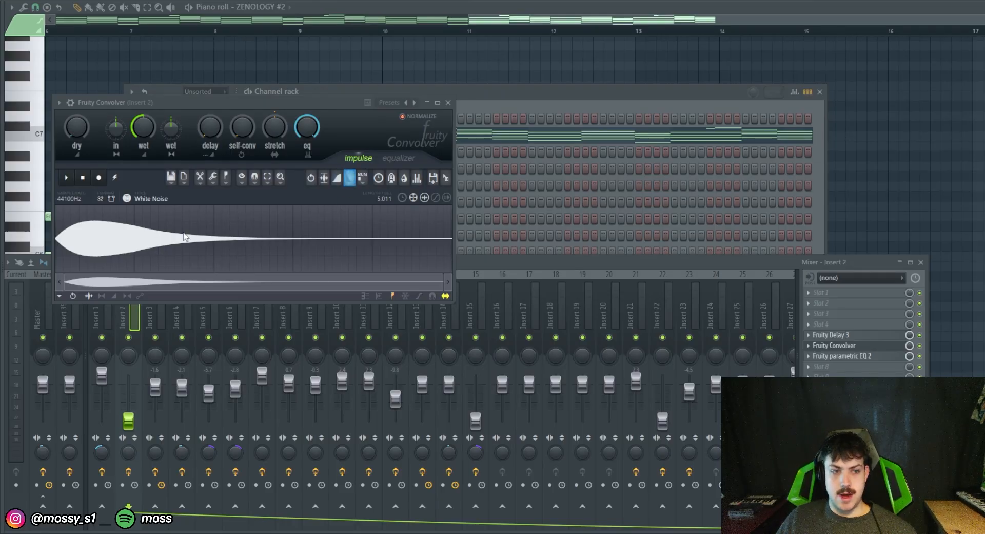
{"action": "left_click", "coordinate": [448, 103]}
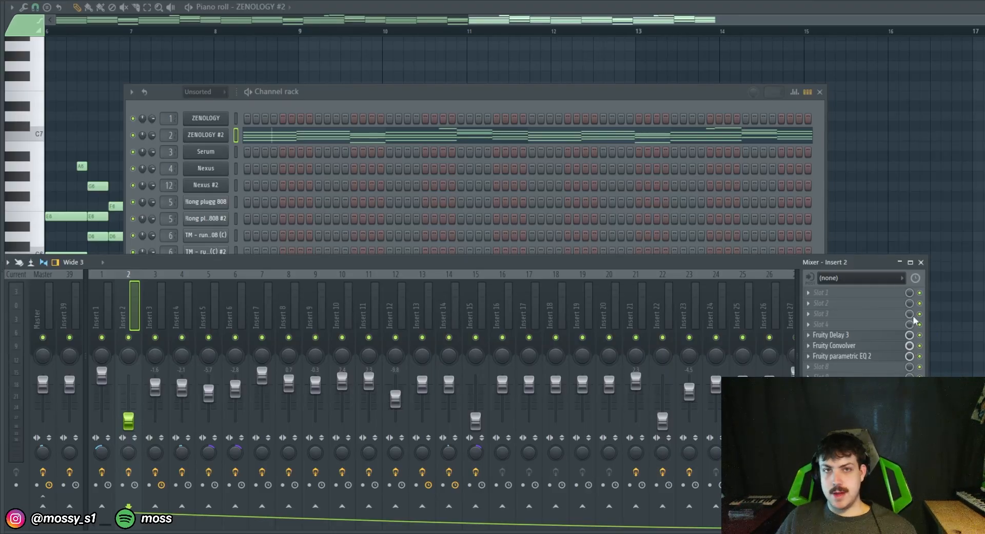
{"action": "left_click", "coordinate": [890, 357]}
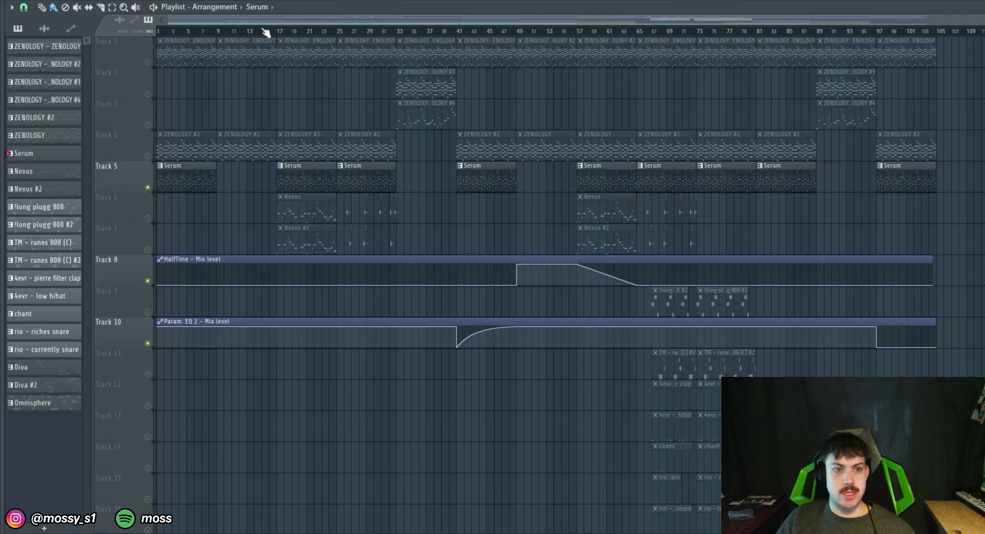
View the Serum pattern's notes on Track 5 and compare them with the ZENOLOGY #2 chord notes on Track 4
{"action": "double_click", "coordinate": [311, 167]}
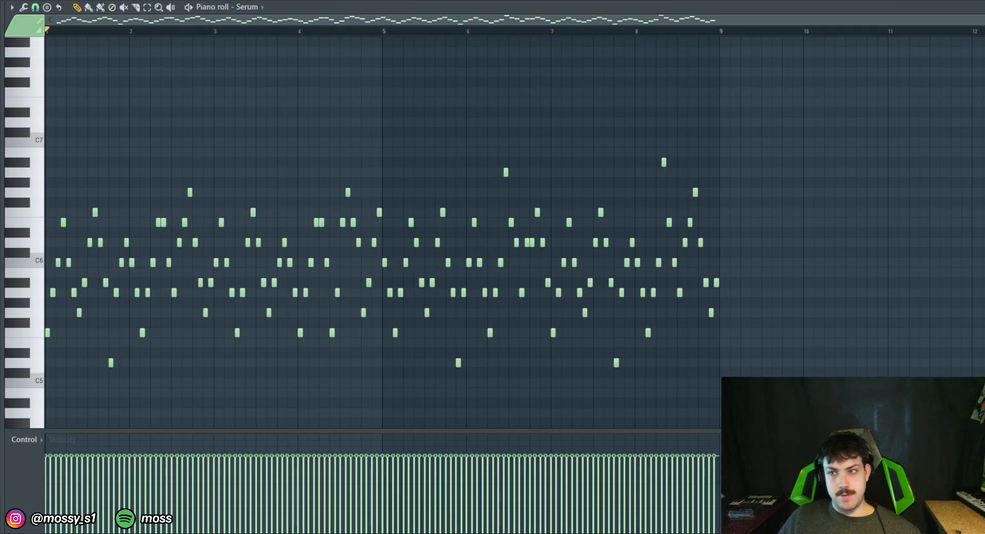
{"action": "key", "text": "F5"}
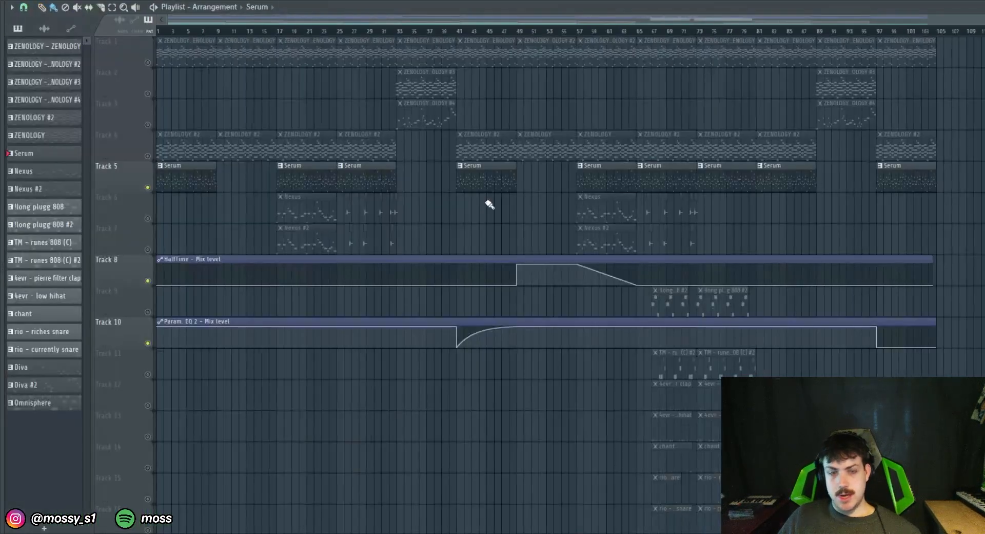
{"action": "double_click", "coordinate": [379, 152]}
{"action": "key", "text": "ctrl+a"}
{"action": "scroll", "coordinate": [736, 278], "scroll_direction": "up", "scroll_amount": 1}
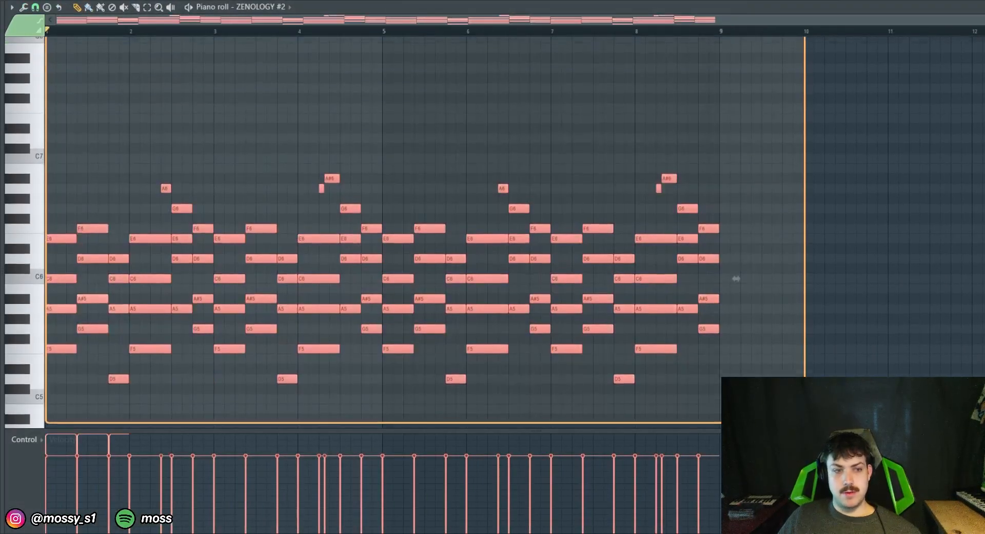
{"action": "scroll", "coordinate": [381, 145], "scroll_direction": "down", "scroll_amount": 3}
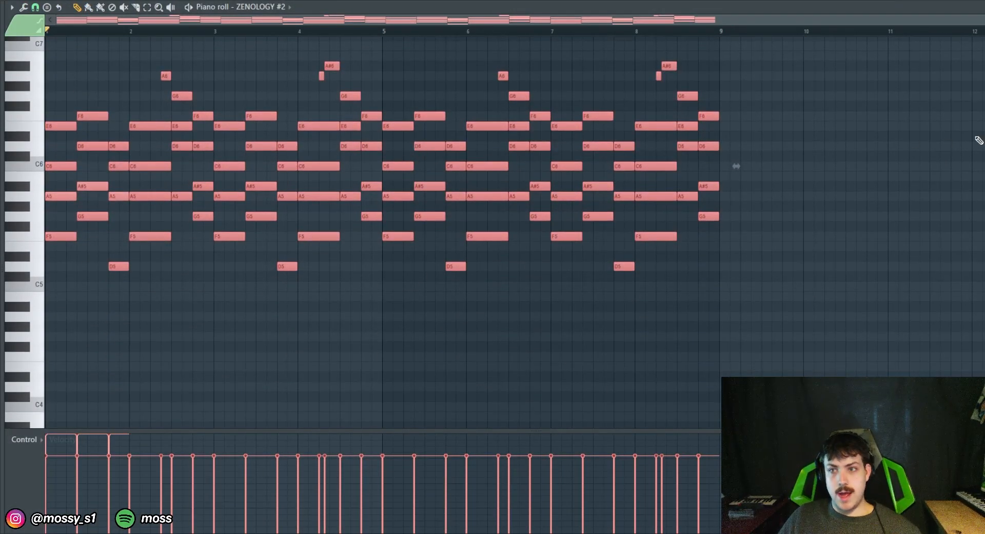
Reopen the Serum pattern in the piano roll and examine all its notes from bar 1
{"action": "key", "text": "F5"}
{"action": "double_click", "coordinate": [299, 180]}
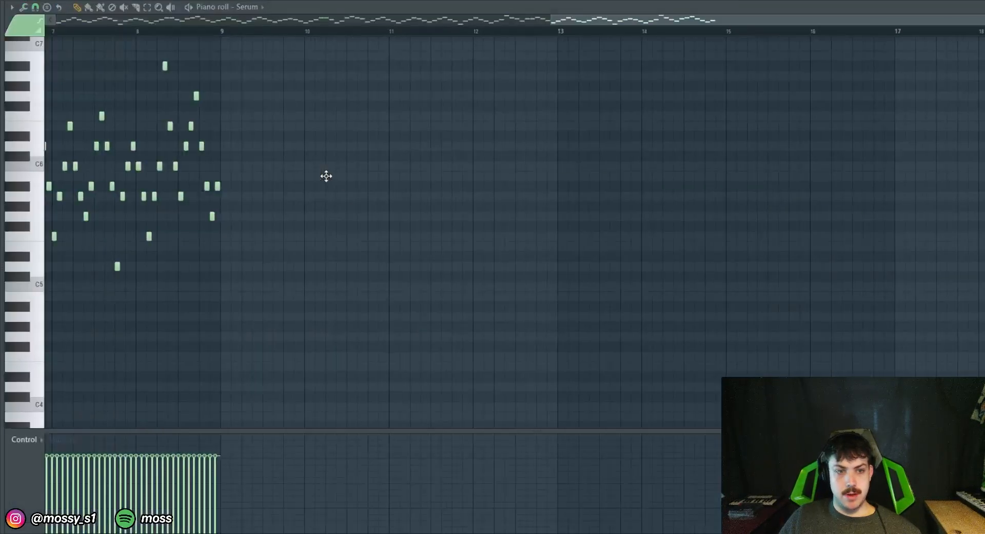
{"action": "scroll", "coordinate": [451, 168], "scroll_direction": "left", "scroll_amount": 4}
{"action": "scroll", "coordinate": [462, 167], "scroll_direction": "left", "scroll_amount": 2}
{"action": "scroll", "coordinate": [536, 277], "scroll_direction": "up", "scroll_amount": 3}
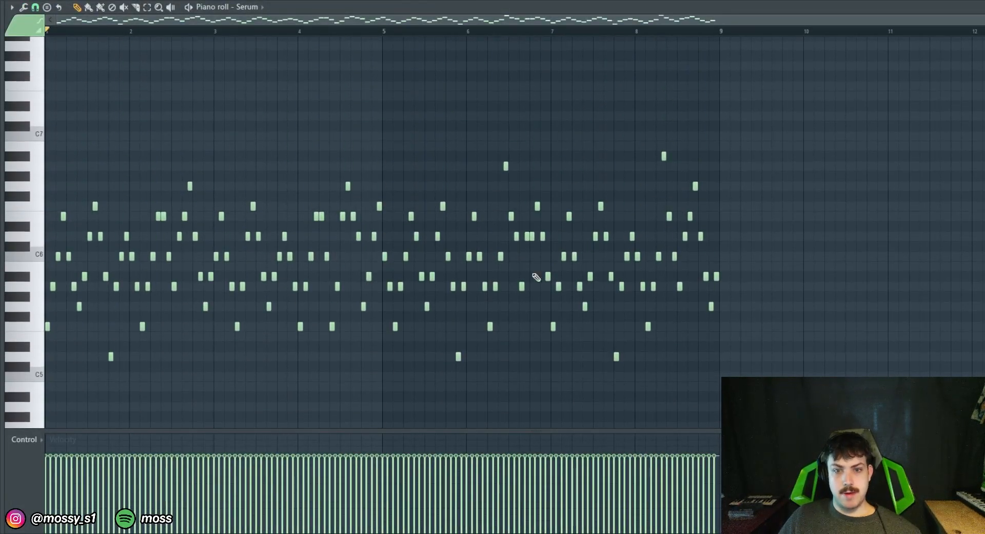
{"action": "key", "text": "F5"}
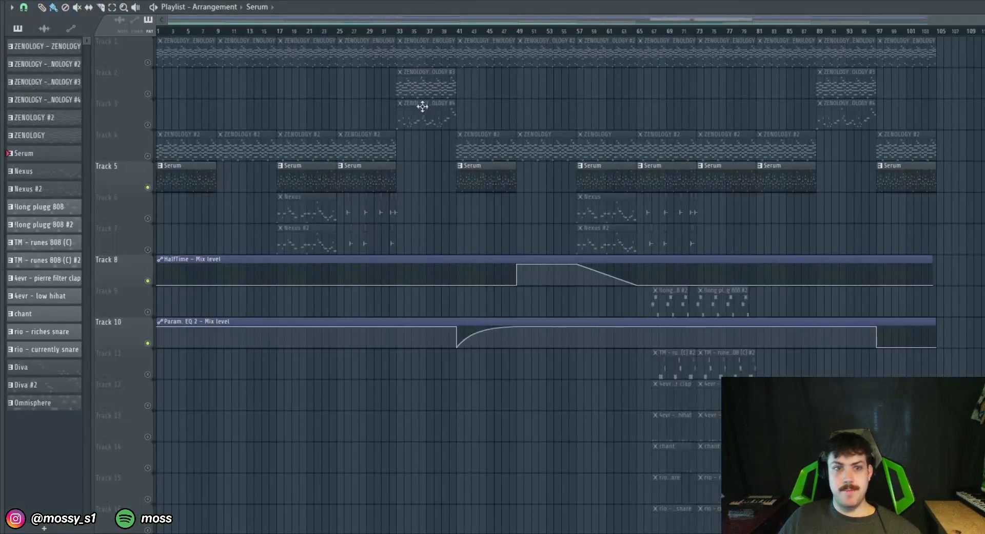
Check which preset is loaded in the Serum channel, leaving its settings as they are
{"action": "key", "text": "F6"}
{"action": "left_click", "coordinate": [216, 149]}
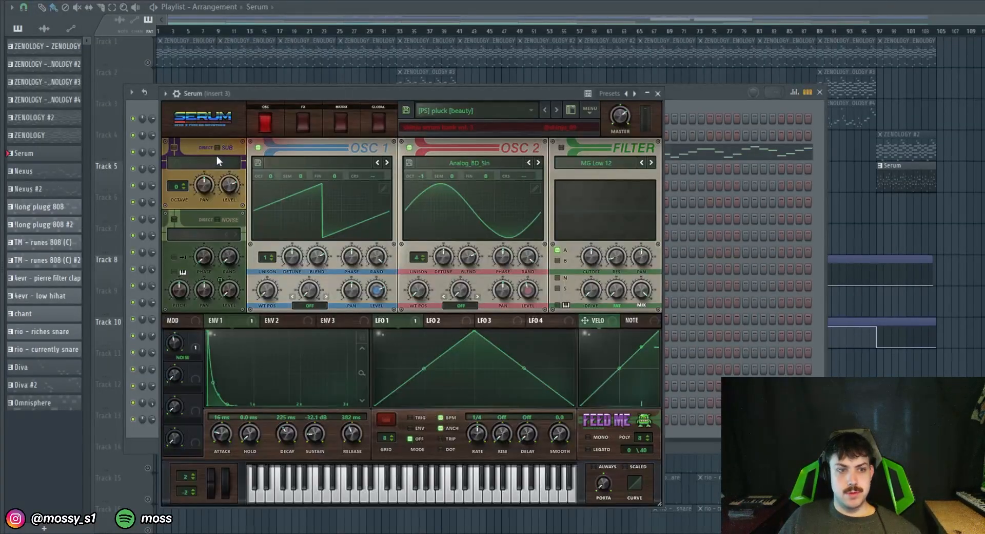
{"action": "left_click", "coordinate": [658, 93]}
Audition the Serum pattern in the piano roll and inspect the PanCake2 settings on mixer Insert 3
{"action": "key", "text": "F7"}
{"action": "key", "text": "space"}
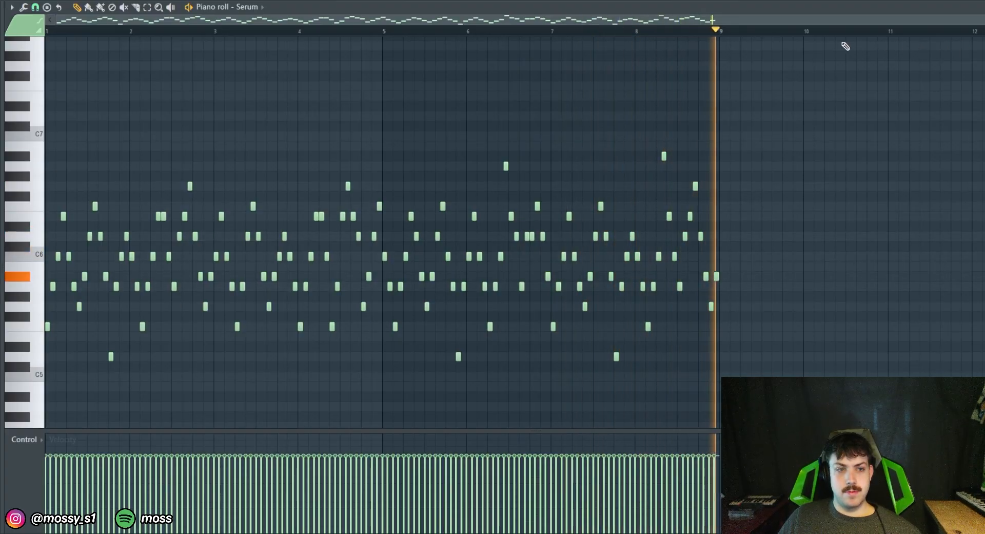
{"action": "key", "text": "space"}
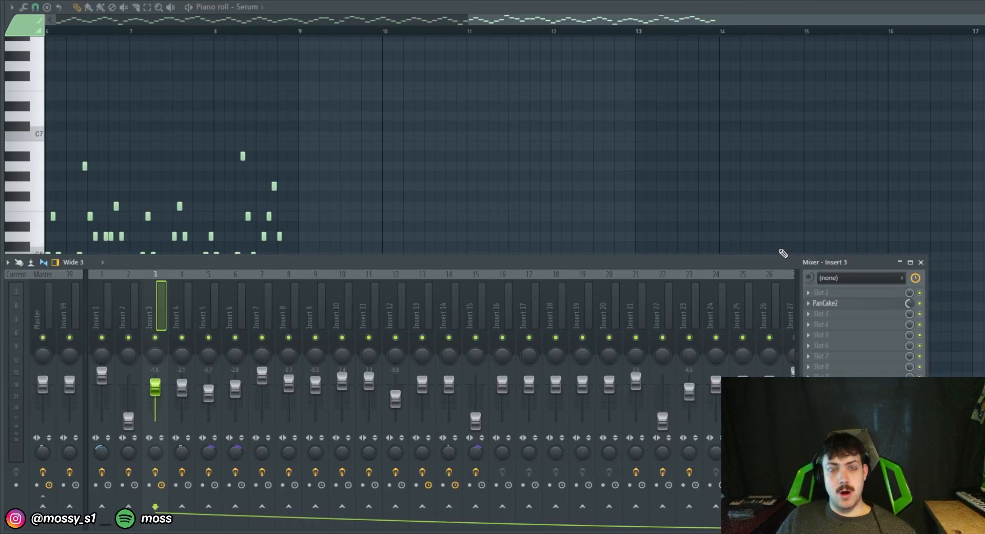
{"action": "left_click", "coordinate": [867, 305]}
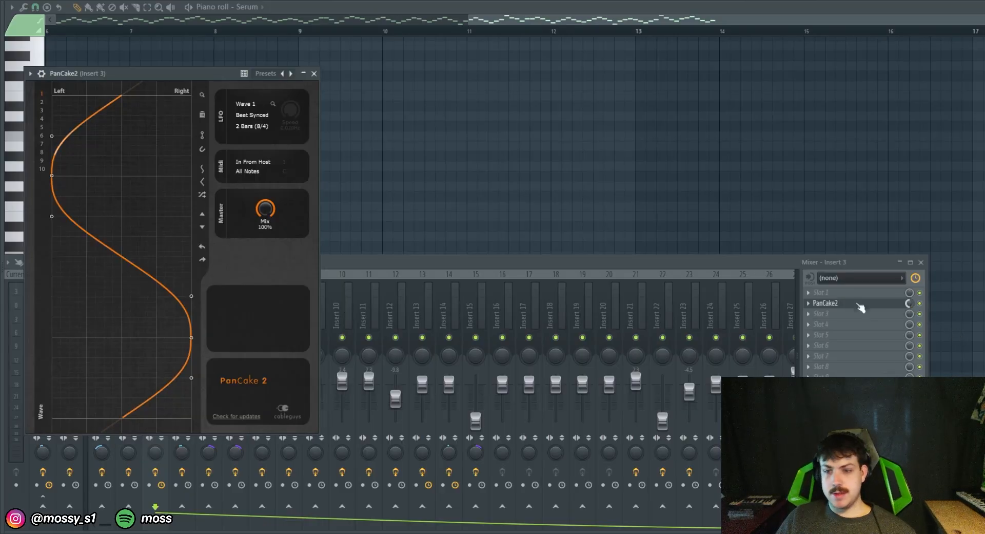
{"action": "left_click", "coordinate": [313, 74]}
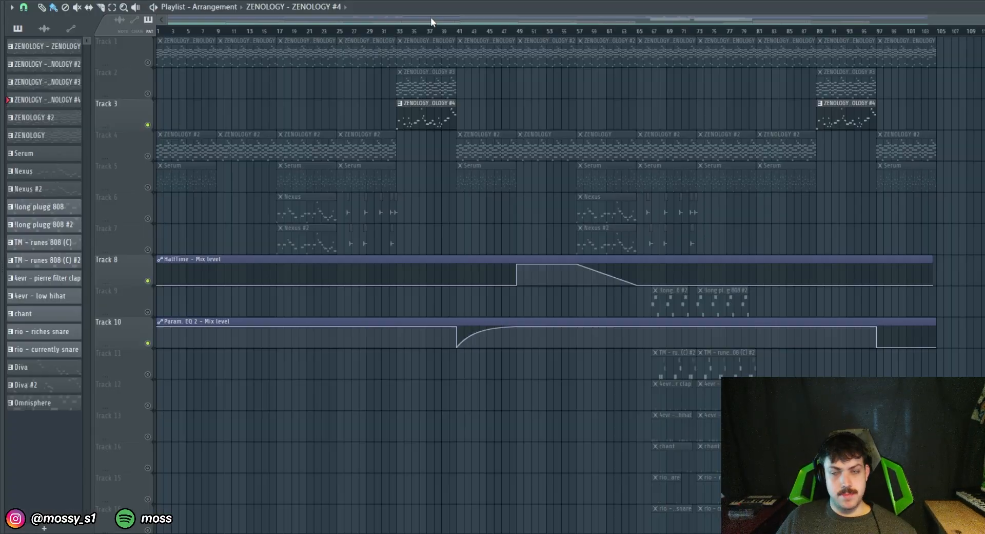
Examine the ZENOLOGY #4 melody on Track 3 from bar 1 and check the channel's instrument preset
{"action": "double_click", "coordinate": [432, 119]}
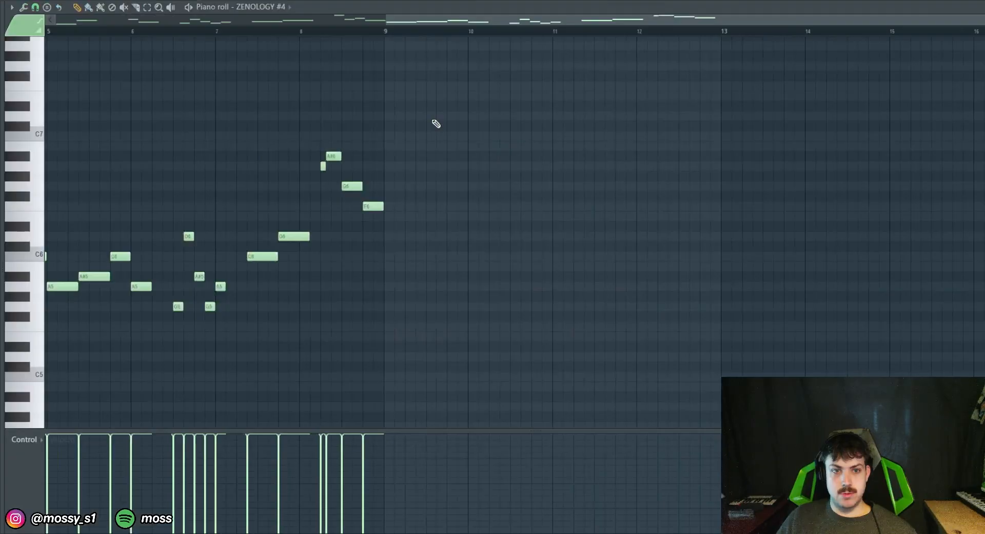
{"action": "scroll", "coordinate": [640, 110], "scroll_direction": "left", "scroll_amount": 4}
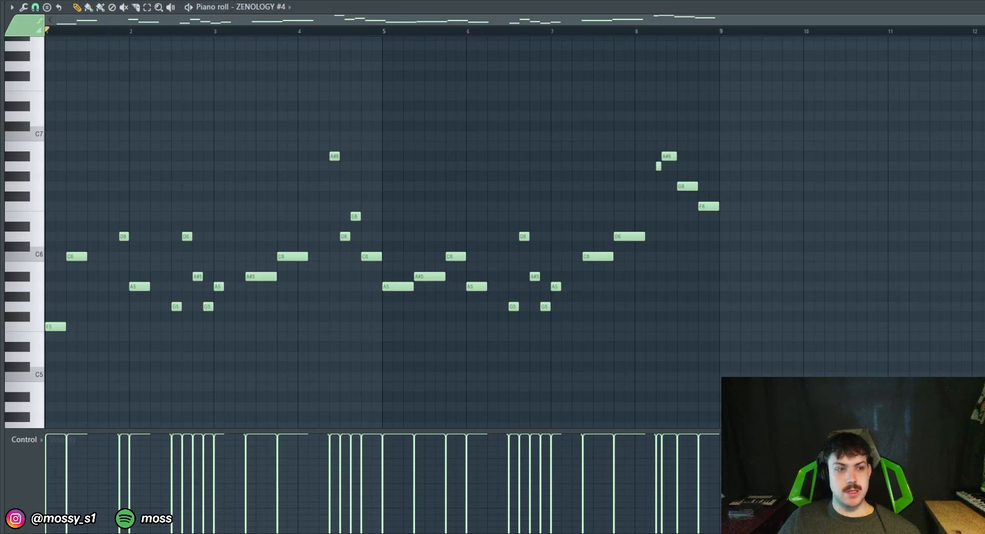
{"action": "key", "text": "F7"}
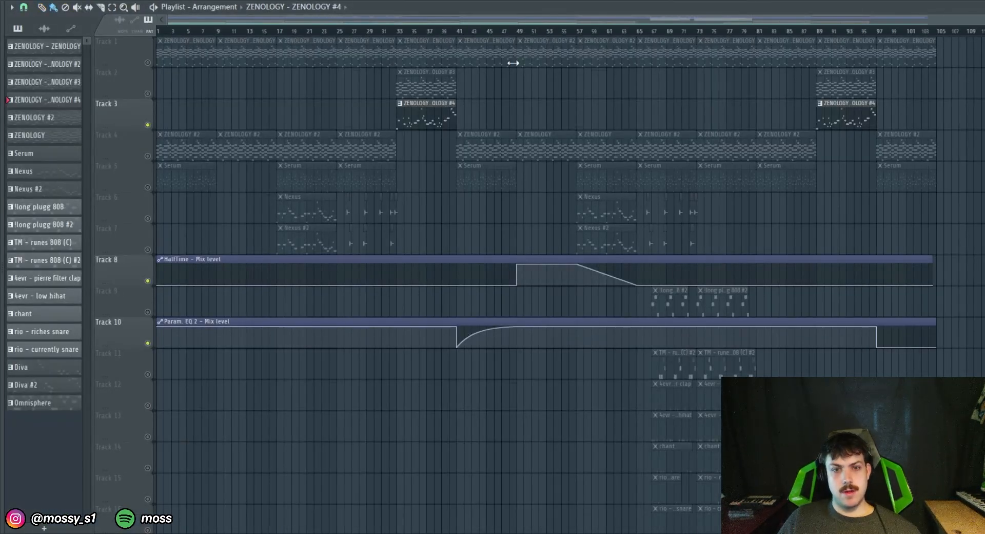
{"action": "double_click", "coordinate": [438, 115]}
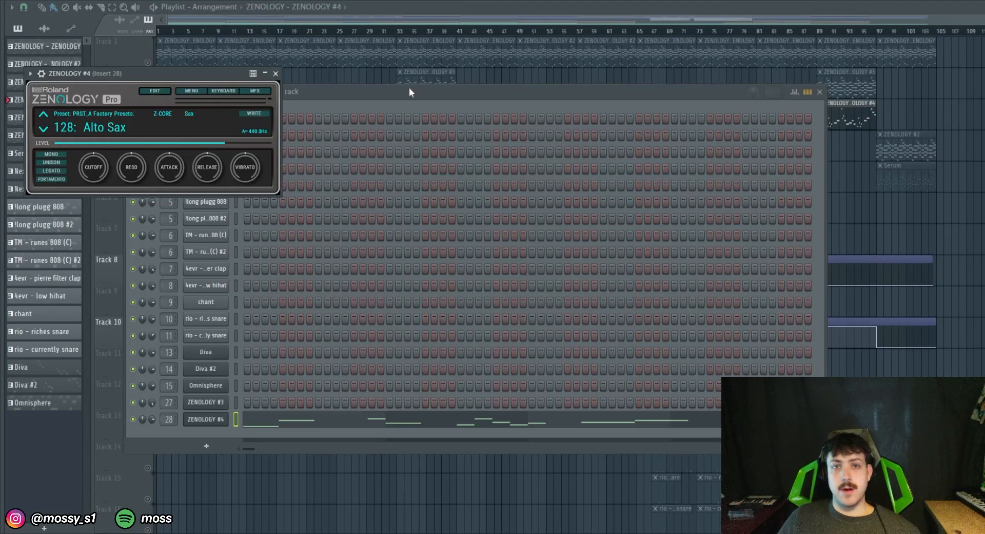
{"action": "left_click", "coordinate": [276, 74]}
{"action": "key", "text": "F7"}
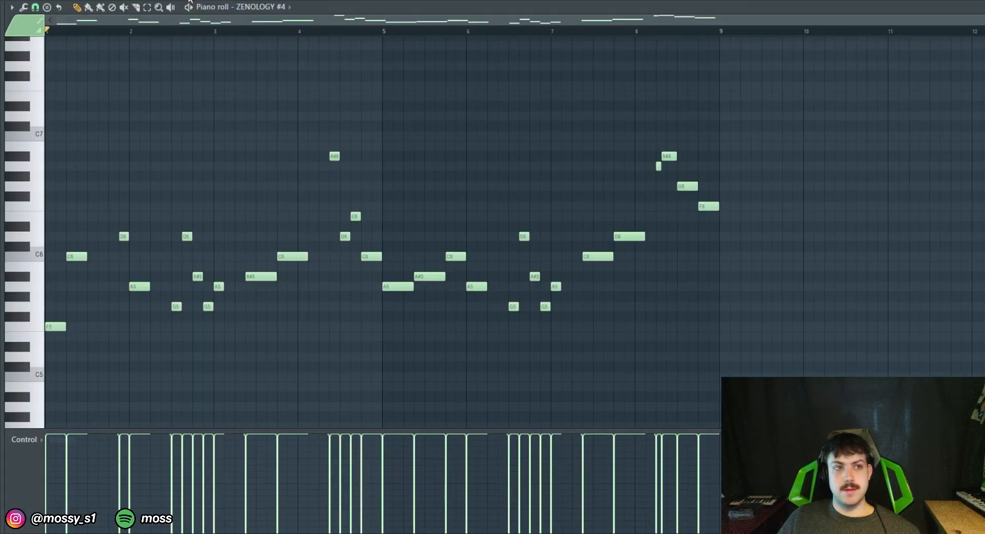
Audition the ZENOLOGY #4 melody and inspect Fruity Reeverb 2, Fruity delay 2 and PanCake2 on mixer Insert 28
{"action": "key", "text": "space"}
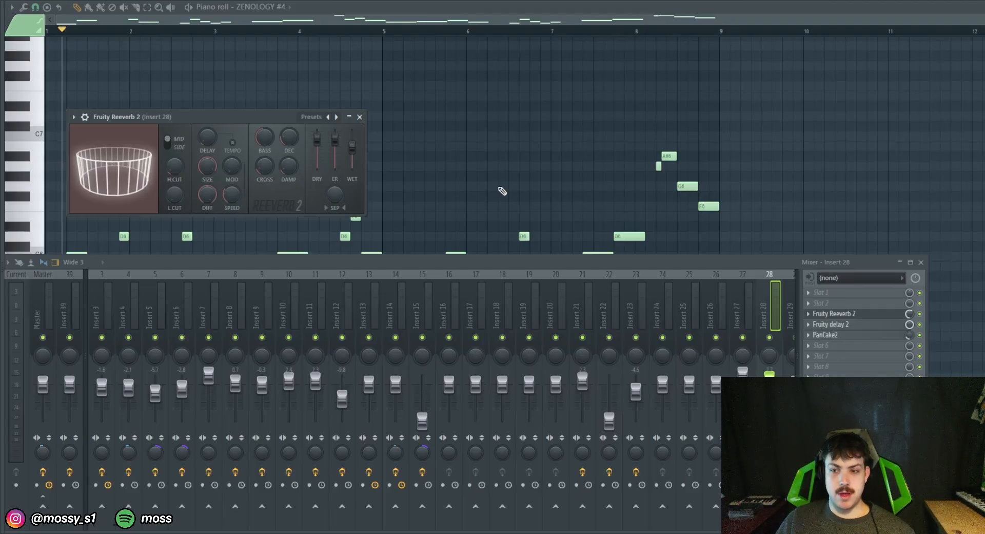
{"action": "key", "text": "Escape"}
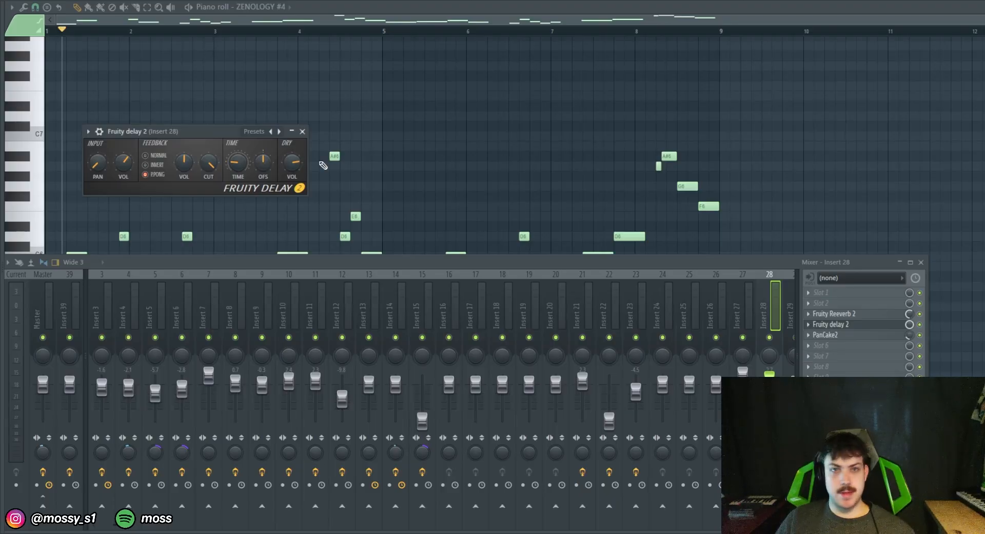
{"action": "left_click", "coordinate": [878, 336]}
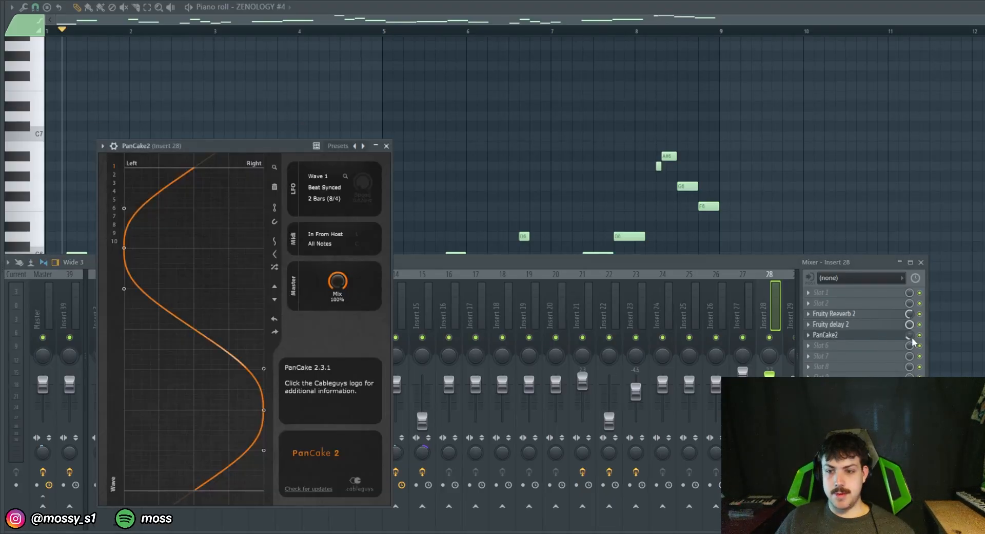
{"action": "left_click", "coordinate": [386, 146]}
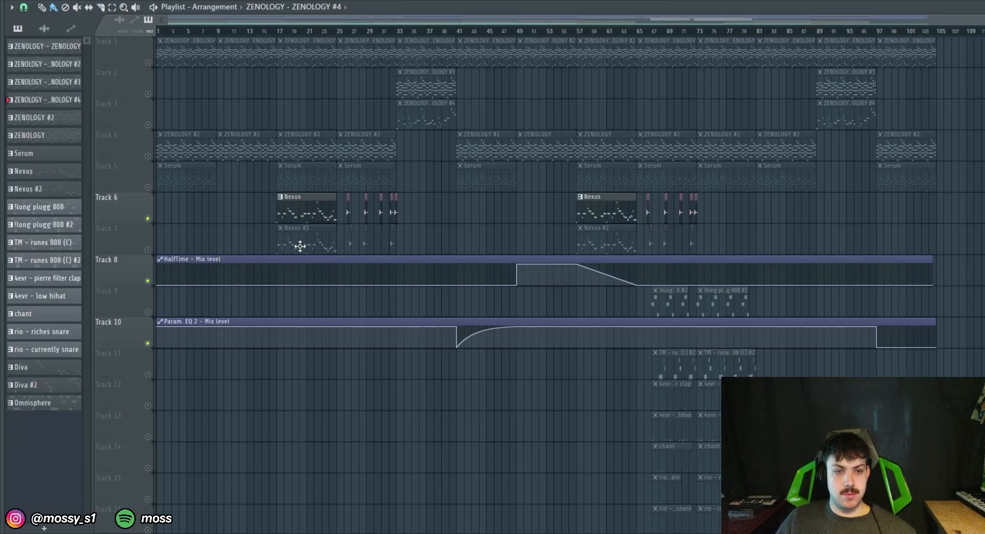
Check the preset of the Nexus channel on Track 6 and audition its melody in the piano roll
{"action": "double_click", "coordinate": [299, 212]}
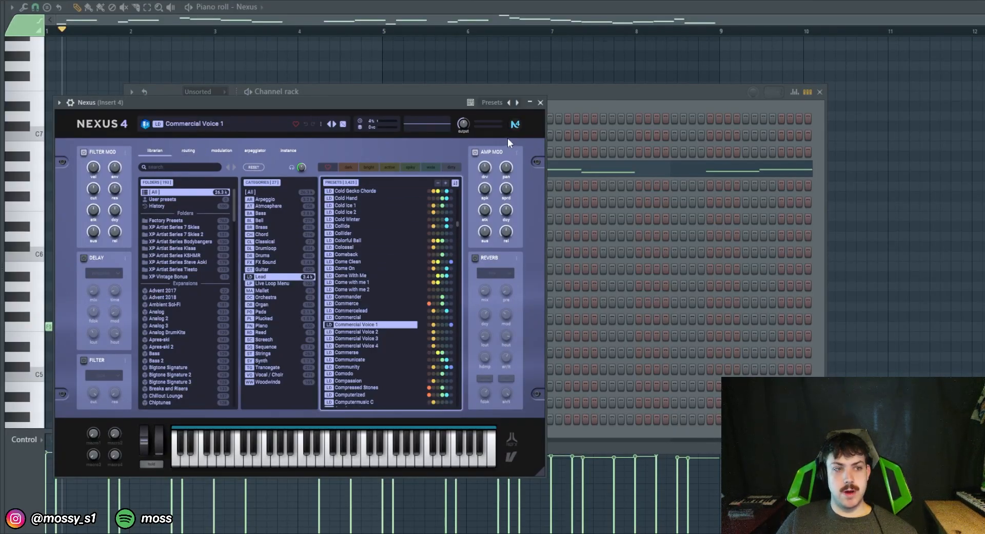
{"action": "left_click", "coordinate": [540, 102]}
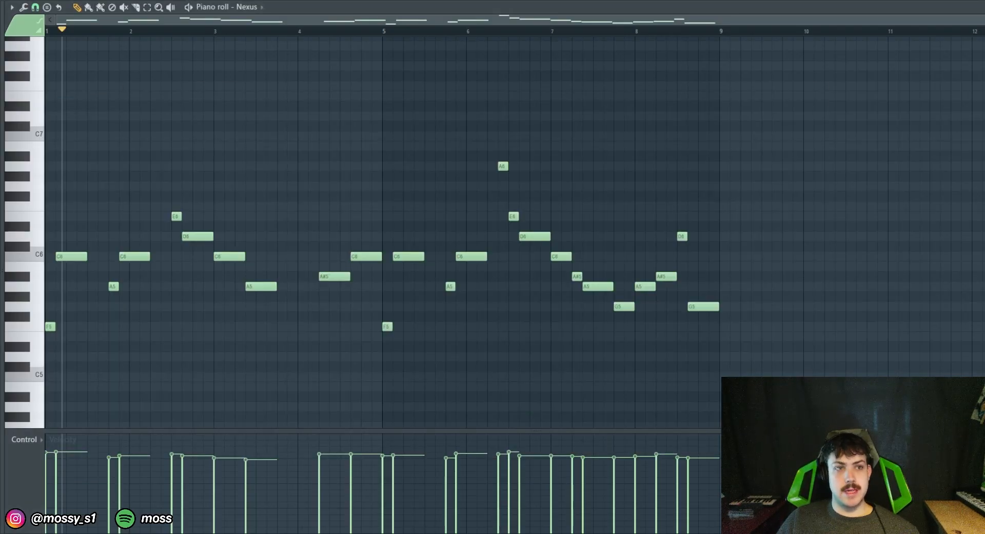
{"action": "key", "text": "space"}
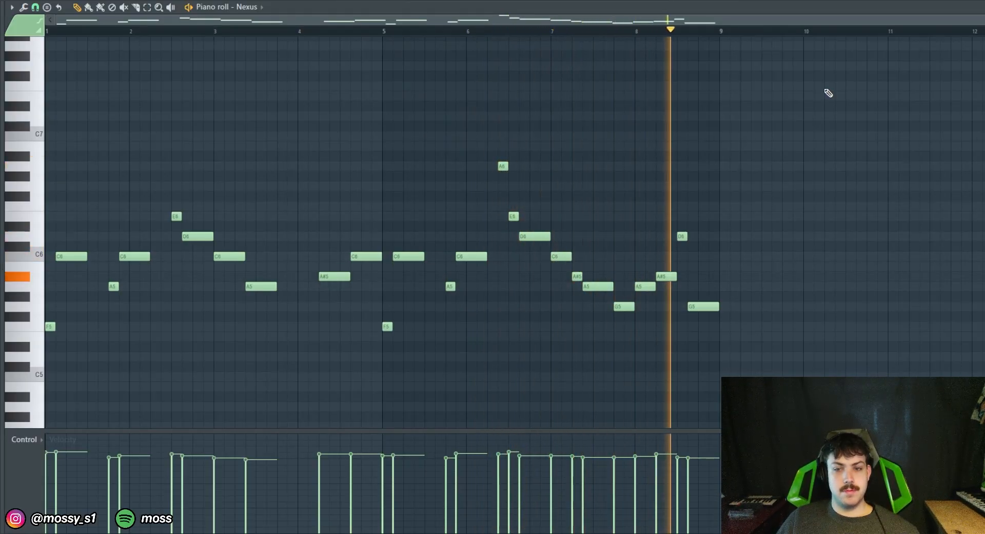
{"action": "key", "text": "space"}
{"action": "key", "text": "Escape"}
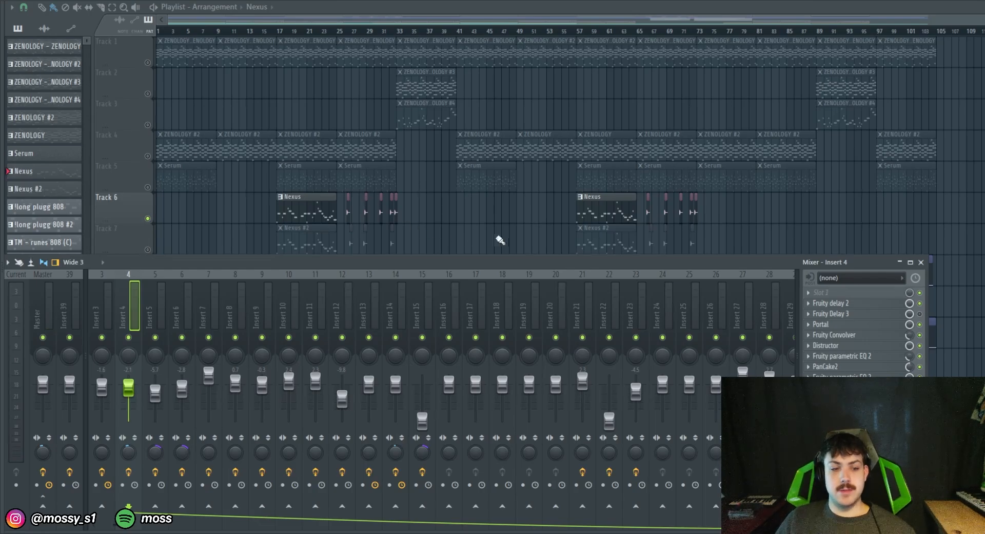
Inspect the Fruity delay 2 and Portal settings on mixer Insert 4, moving the Portal window fully into view
{"action": "left_click", "coordinate": [872, 303]}
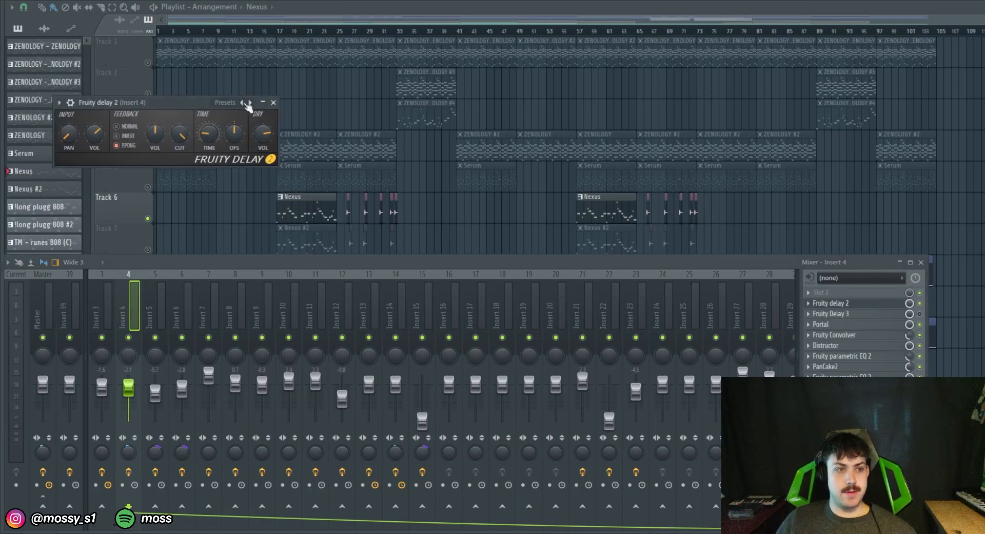
{"action": "left_click", "coordinate": [275, 105]}
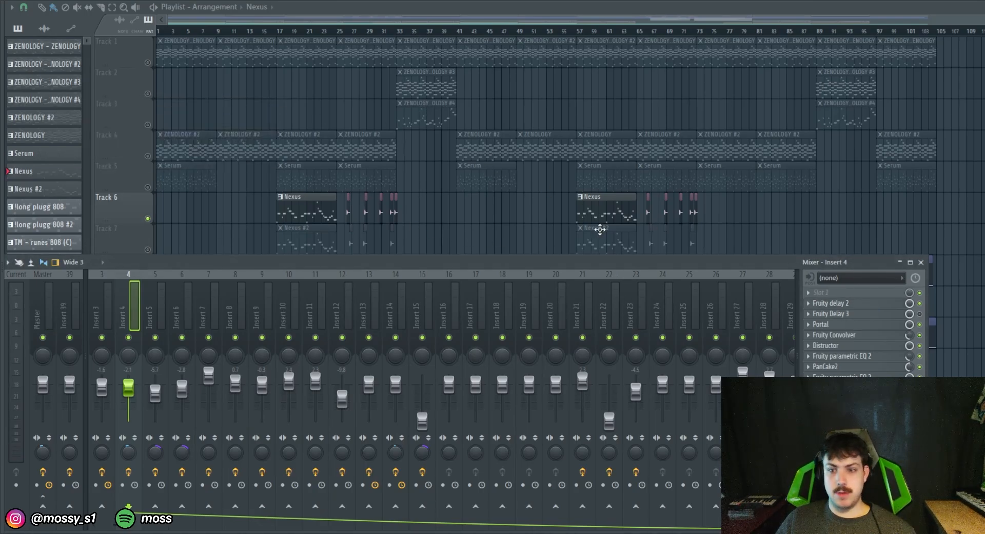
{"action": "left_click", "coordinate": [834, 324]}
{"action": "left_click_drag", "start_coordinate": [633, 131], "coordinate": [641, 69]}
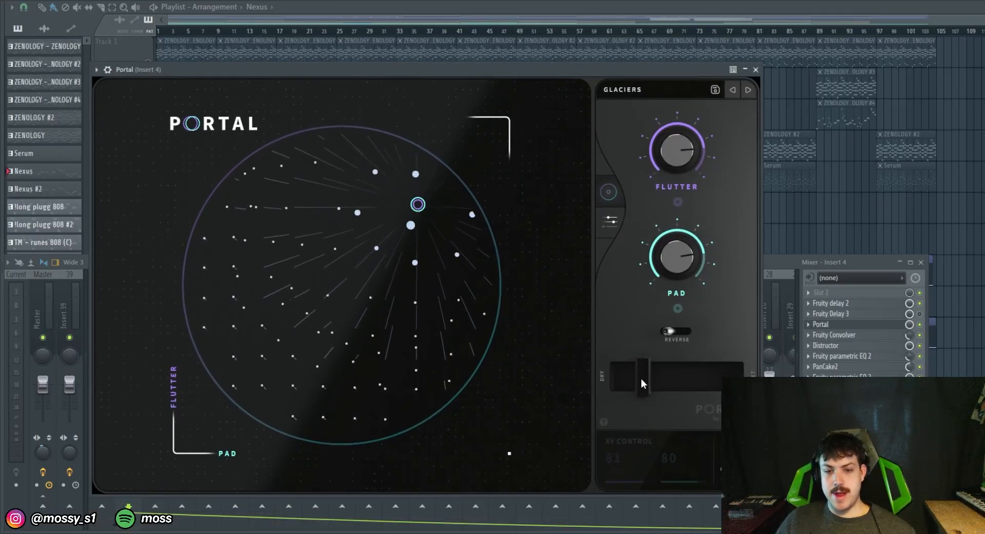
{"action": "left_click", "coordinate": [756, 69]}
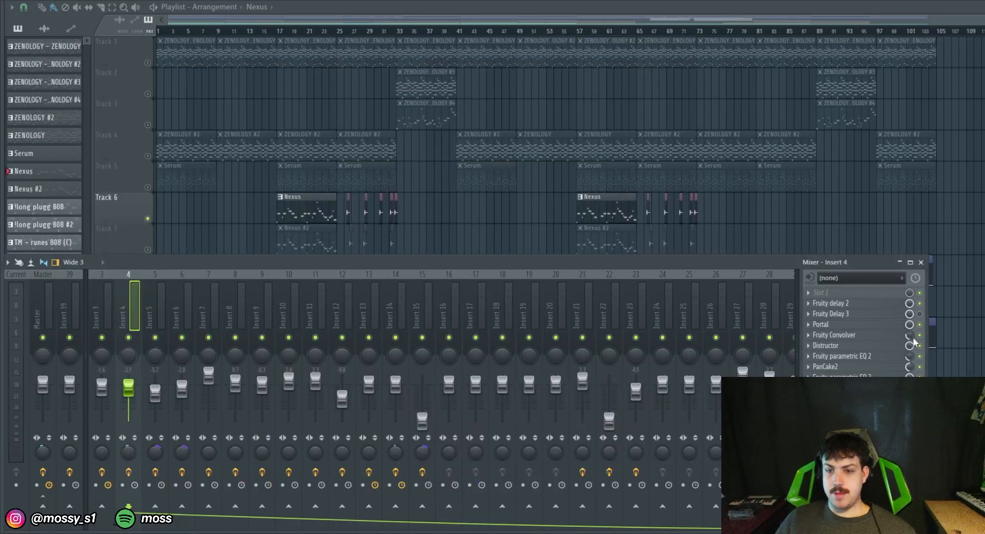
Inspect the Fruity Convolver, Distructor and Fruity parametric EQ 2 settings on mixer Insert 4
{"action": "left_click", "coordinate": [841, 335]}
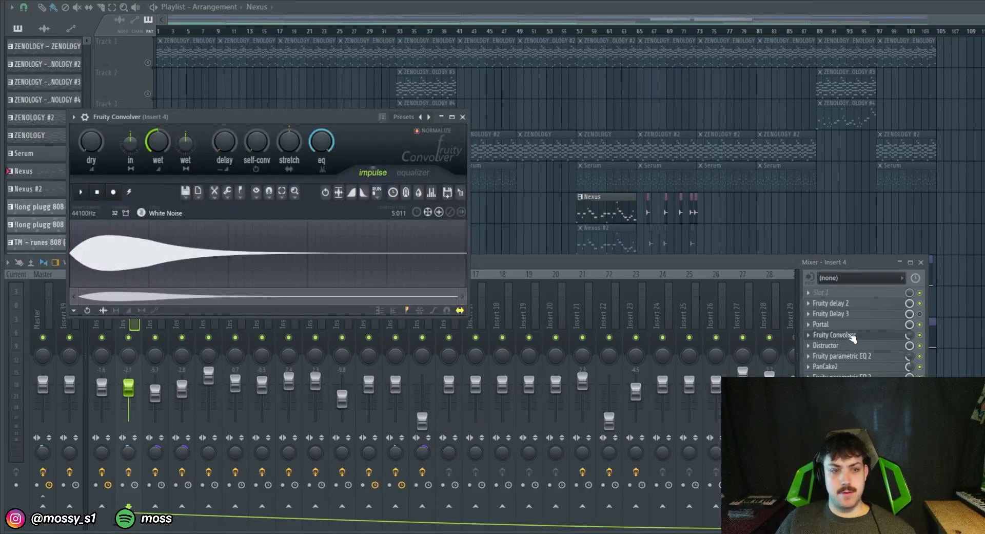
{"action": "left_click", "coordinate": [852, 336]}
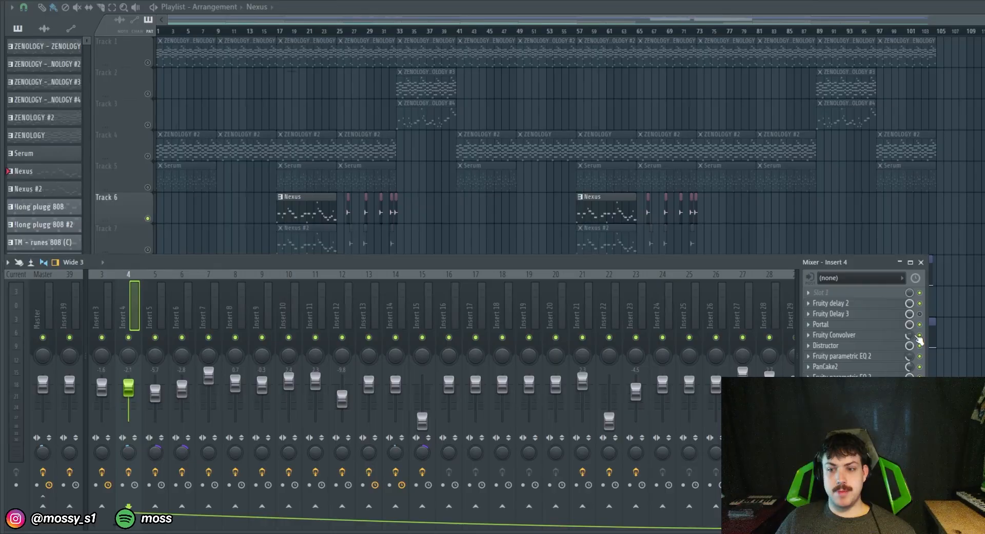
{"action": "left_click", "coordinate": [850, 345]}
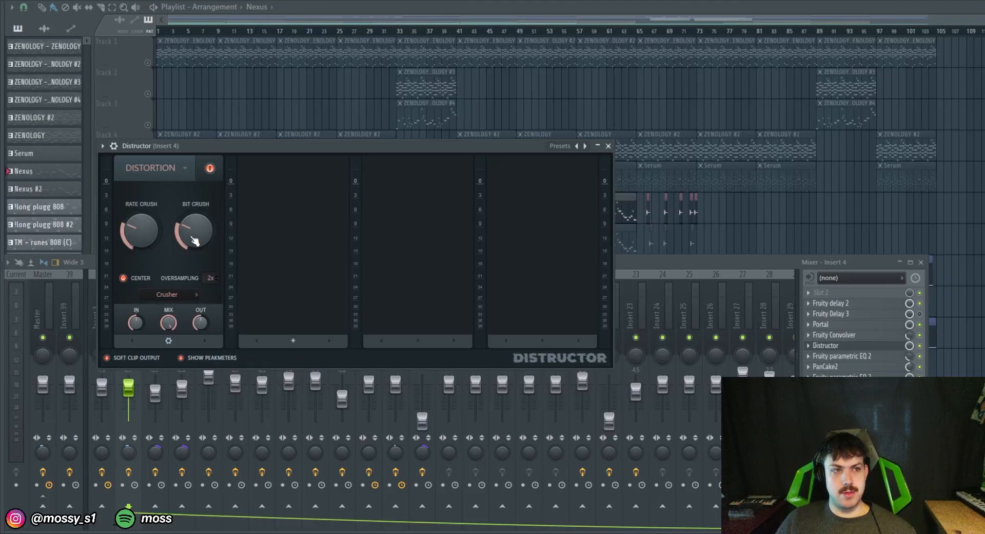
{"action": "left_click", "coordinate": [608, 146]}
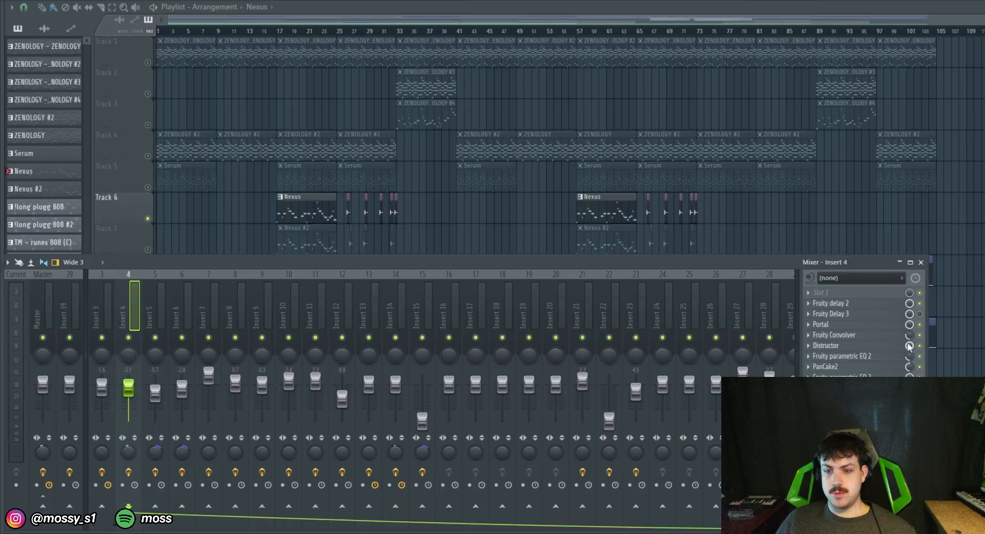
{"action": "left_click", "coordinate": [867, 373]}
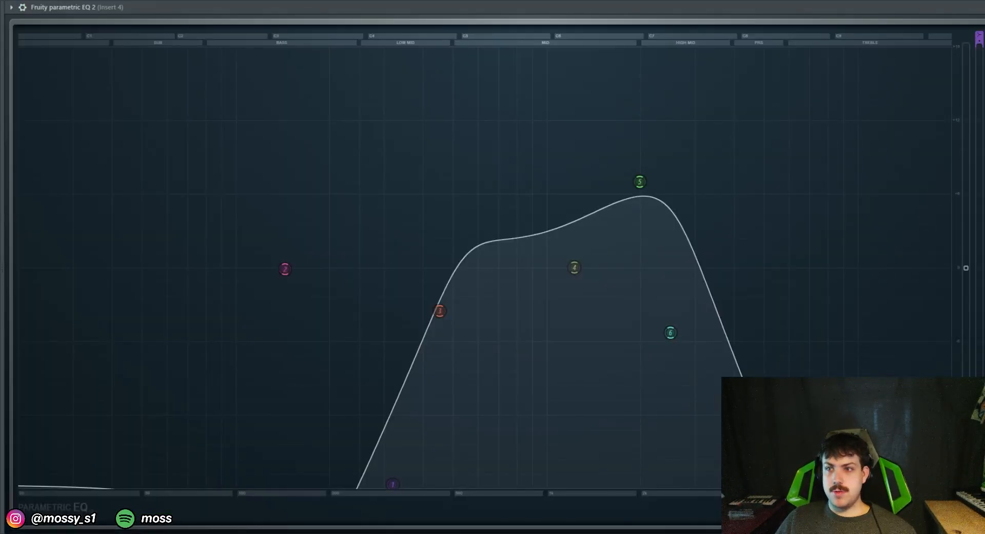
{"action": "key", "text": "Escape"}
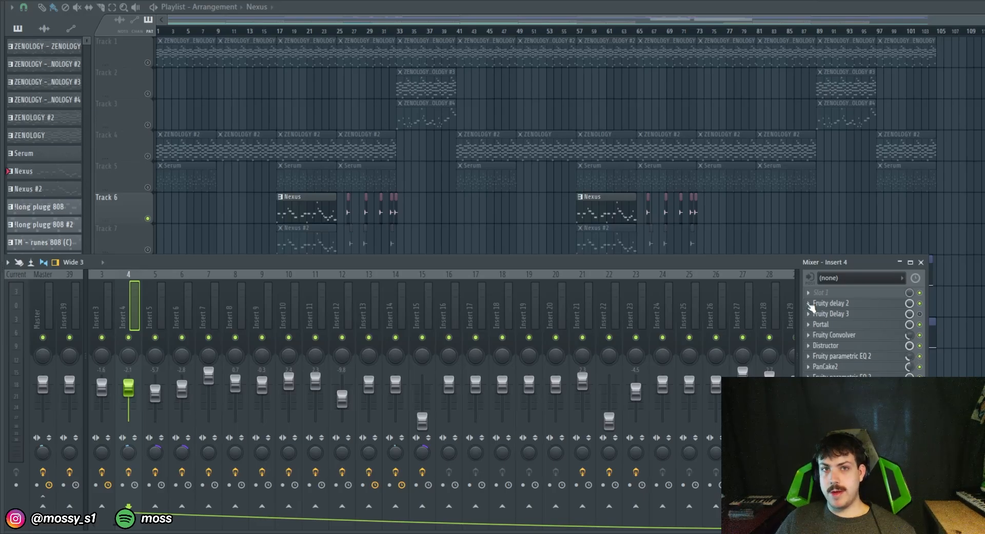
Inspect PanCake2 and the second Fruity parametric EQ 2 on mixer Insert 4
{"action": "left_click", "coordinate": [846, 368]}
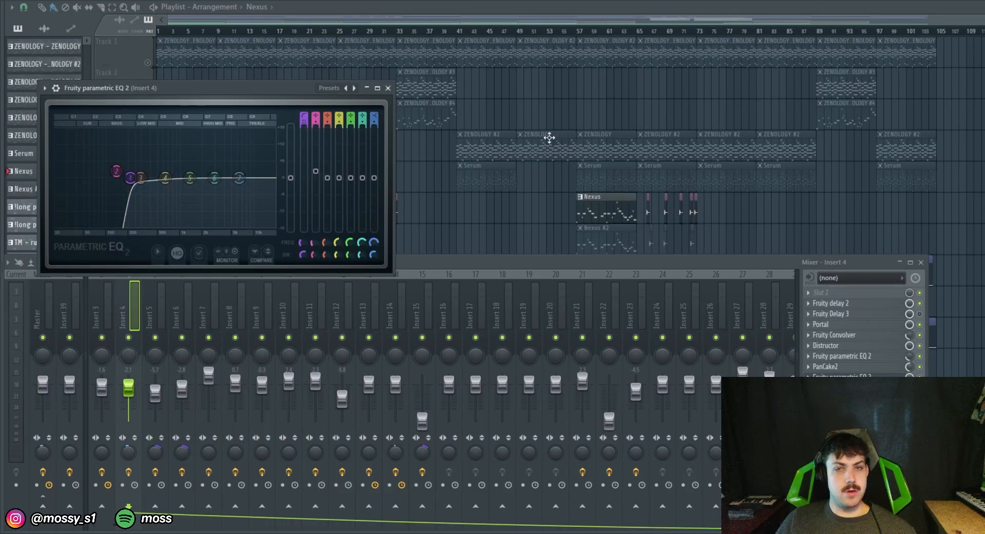
{"action": "left_click", "coordinate": [388, 88]}
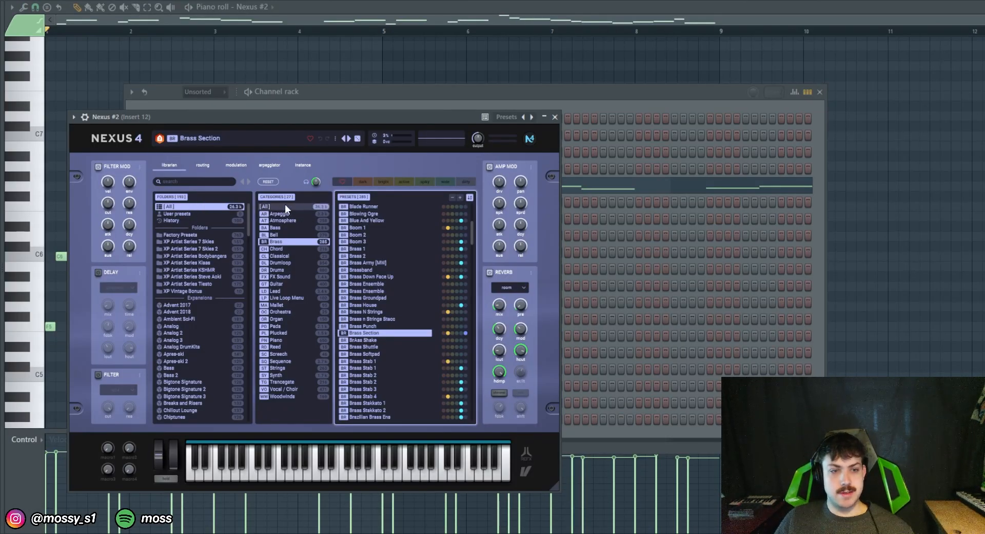
Check the Brass Section preset on the Nexus #2 channel and audition its melody in the piano roll
{"action": "left_click", "coordinate": [555, 116]}
{"action": "key", "text": "F6"}
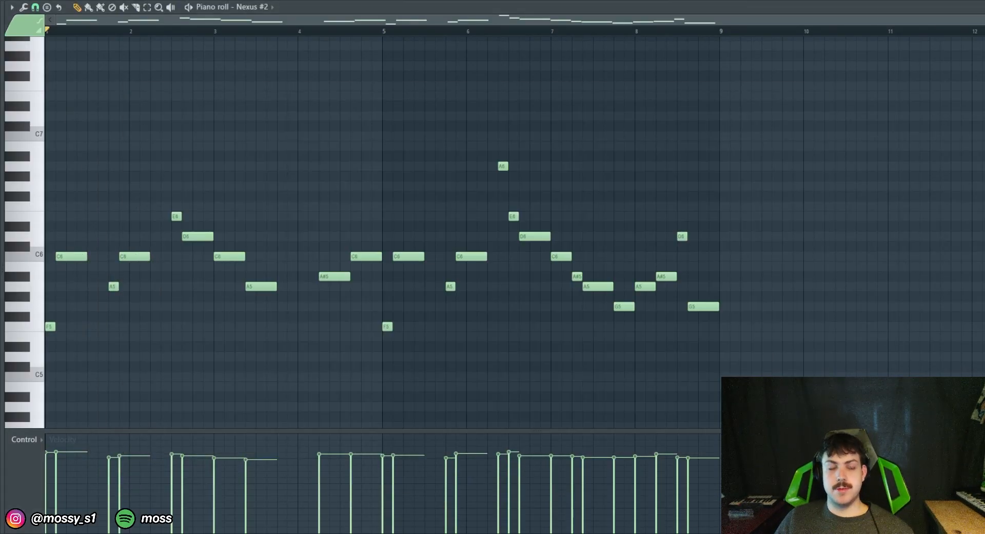
{"action": "key", "text": "space"}
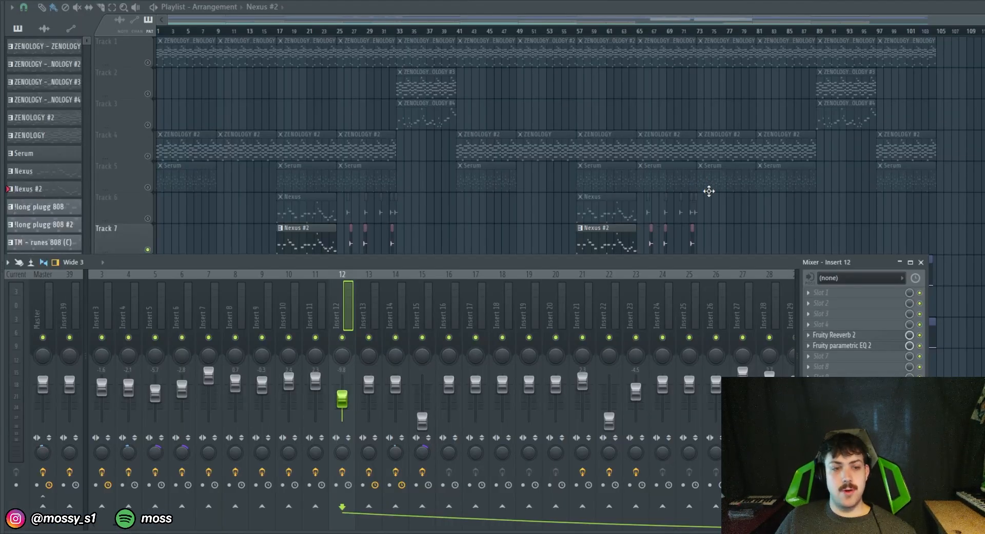
Inspect the Fruity Reeverb 2 and Fruity parametric EQ 2 settings on mixer Insert 12
{"action": "left_click", "coordinate": [863, 337]}
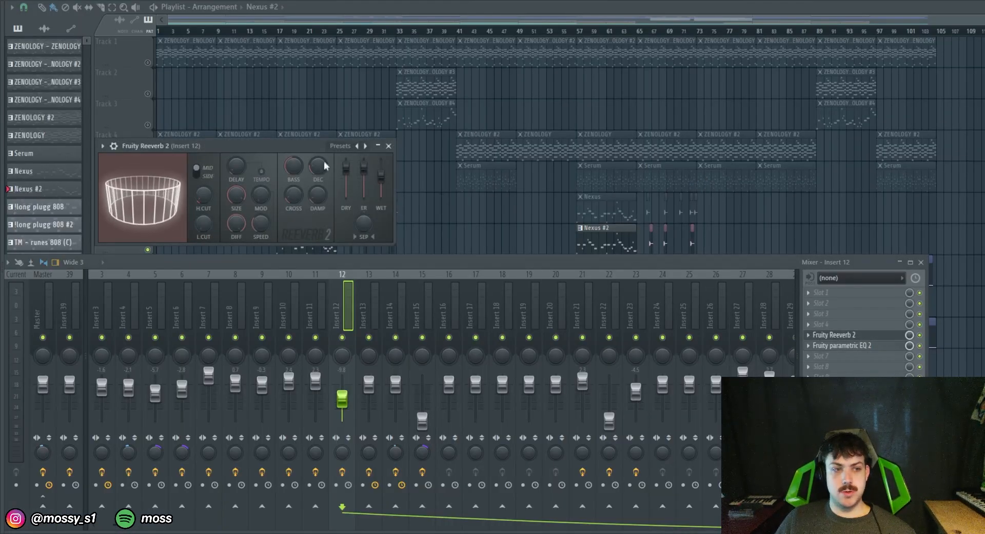
{"action": "left_click", "coordinate": [388, 146]}
{"action": "left_click", "coordinate": [824, 347]}
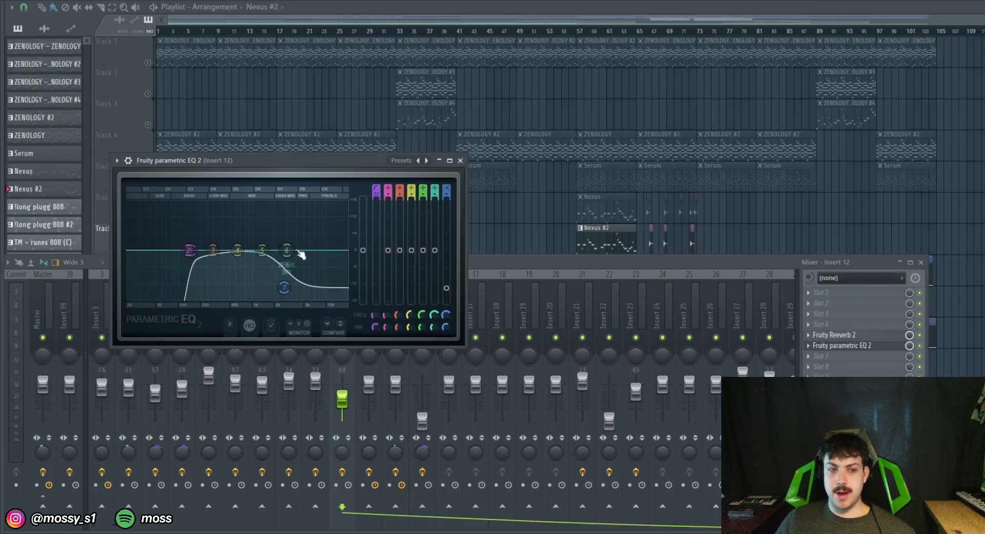
{"action": "left_click", "coordinate": [460, 160]}
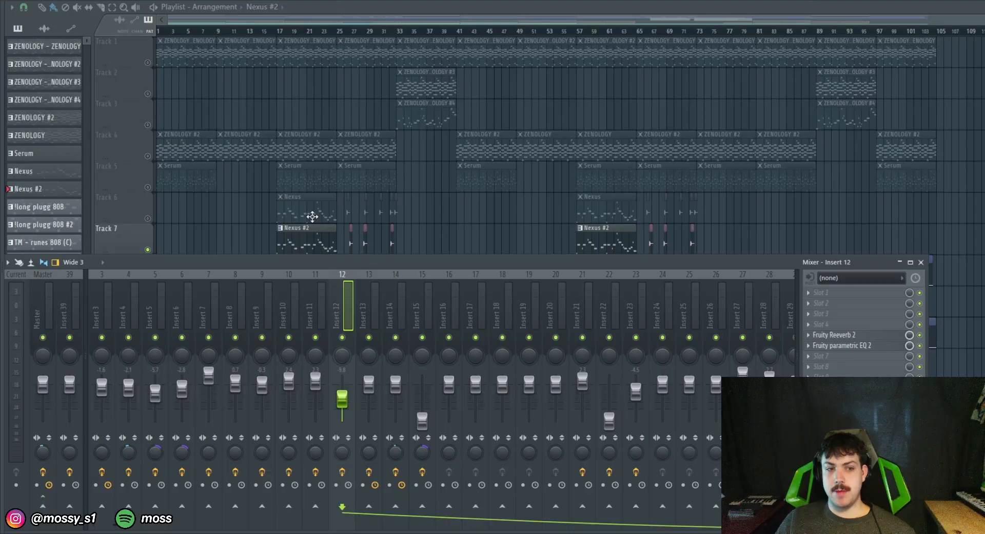
Play the Nexus and Nexus #2 layers together over bars 17 to 25 of the arrangement
{"action": "left_click", "coordinate": [303, 247]}
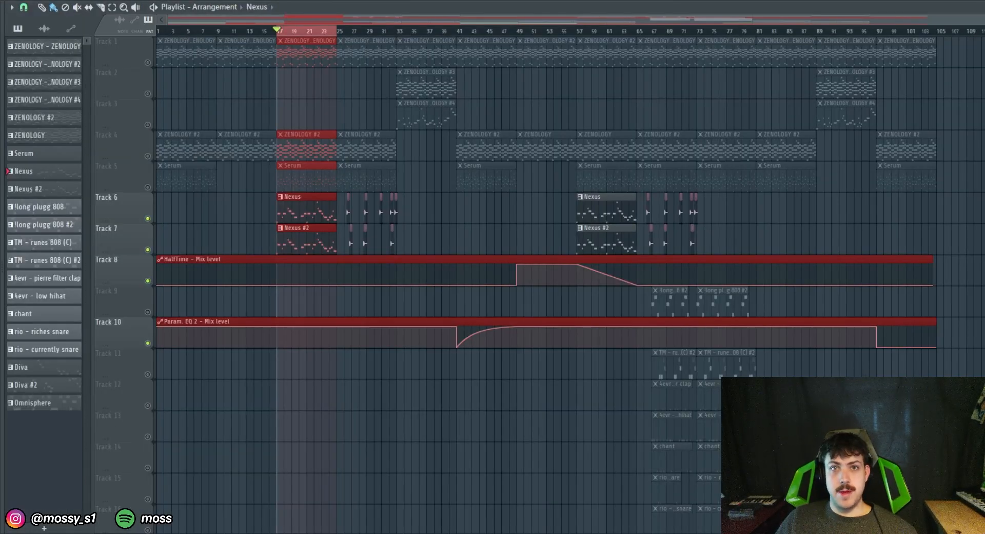
{"action": "key", "text": "space"}
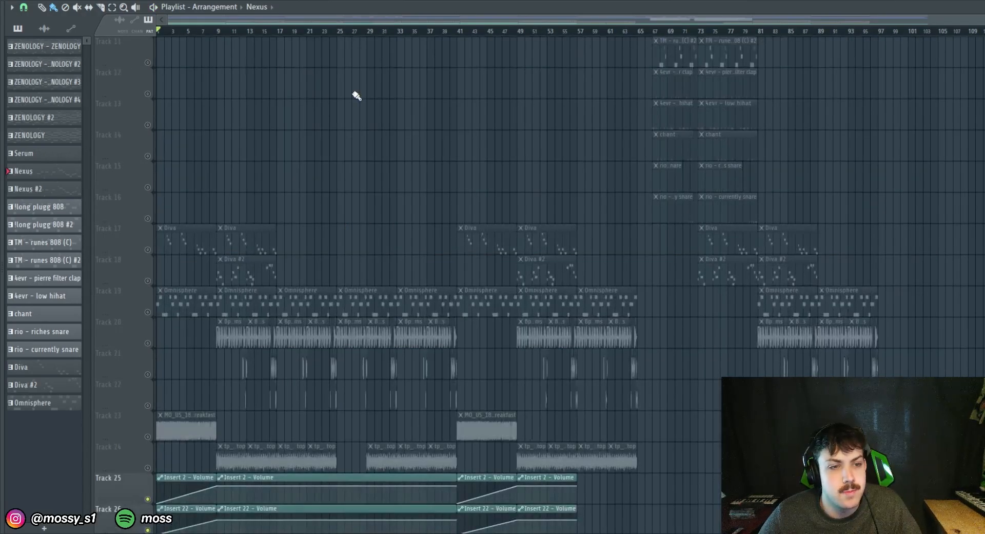
Find the Diva clips on Tracks 17 and 18 and audition the Diva #2 melody in the piano roll
{"action": "scroll", "coordinate": [356, 95], "scroll_direction": "down", "scroll_amount": 1}
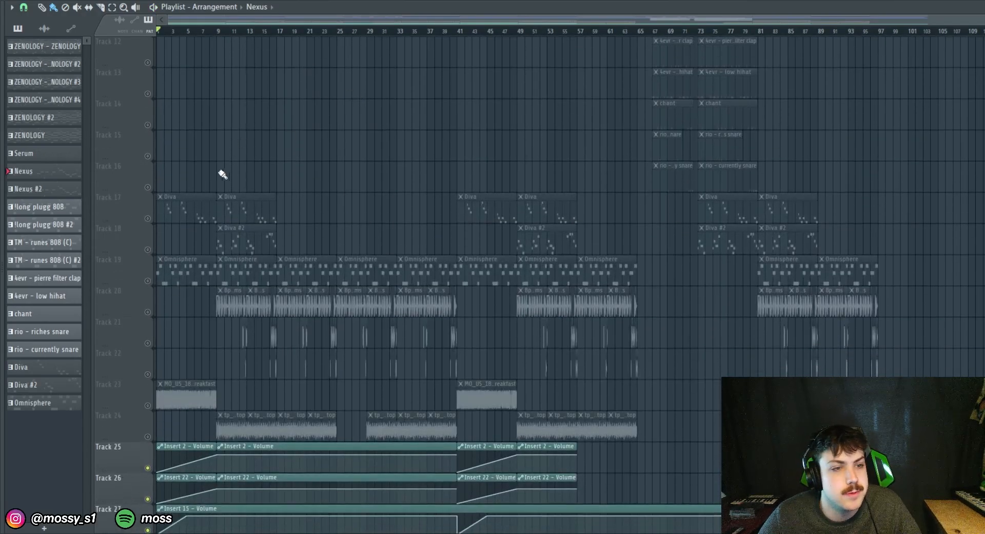
{"action": "scroll", "coordinate": [226, 192], "scroll_direction": "down", "scroll_amount": 3}
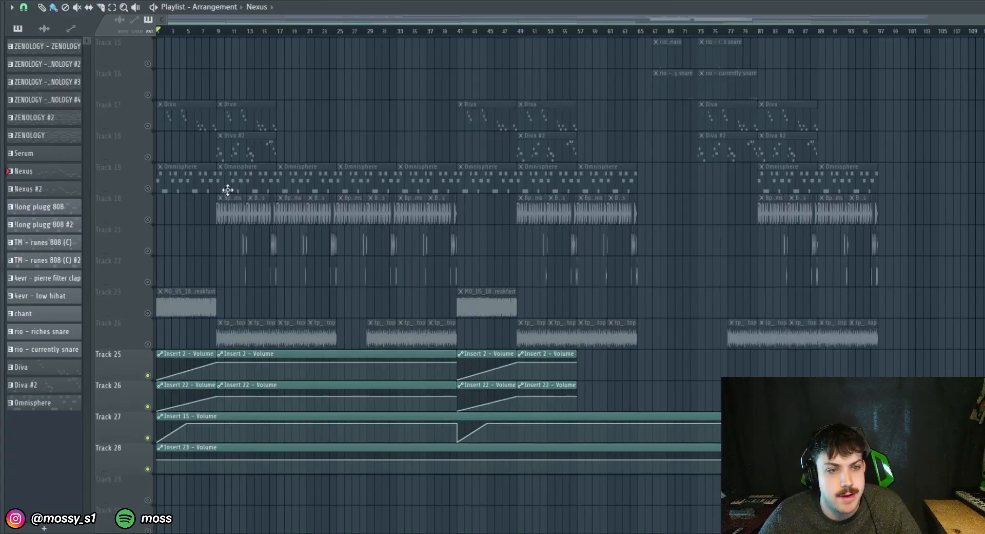
{"action": "scroll", "coordinate": [245, 183], "scroll_direction": "up", "scroll_amount": 3}
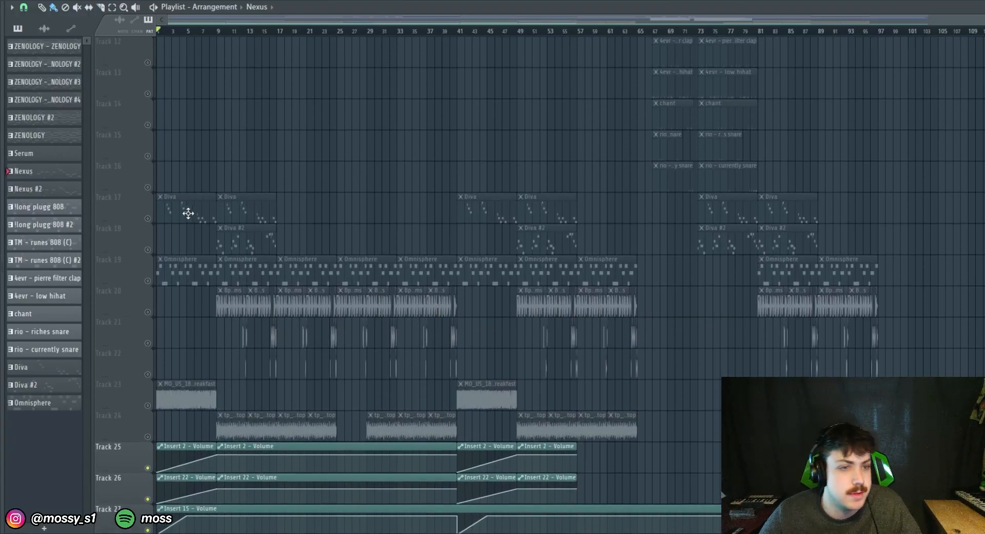
{"action": "double_click", "coordinate": [156, 216]}
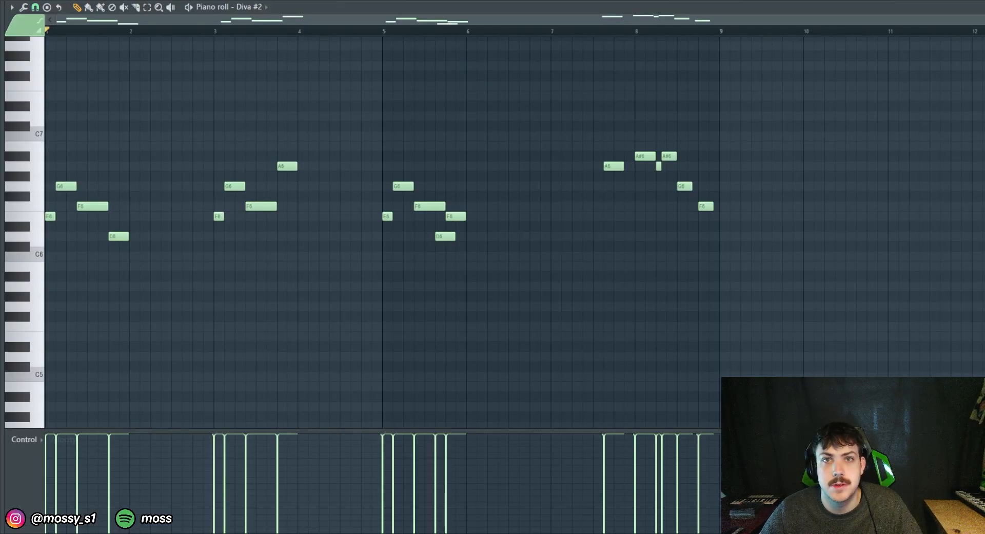
{"action": "key", "text": "space"}
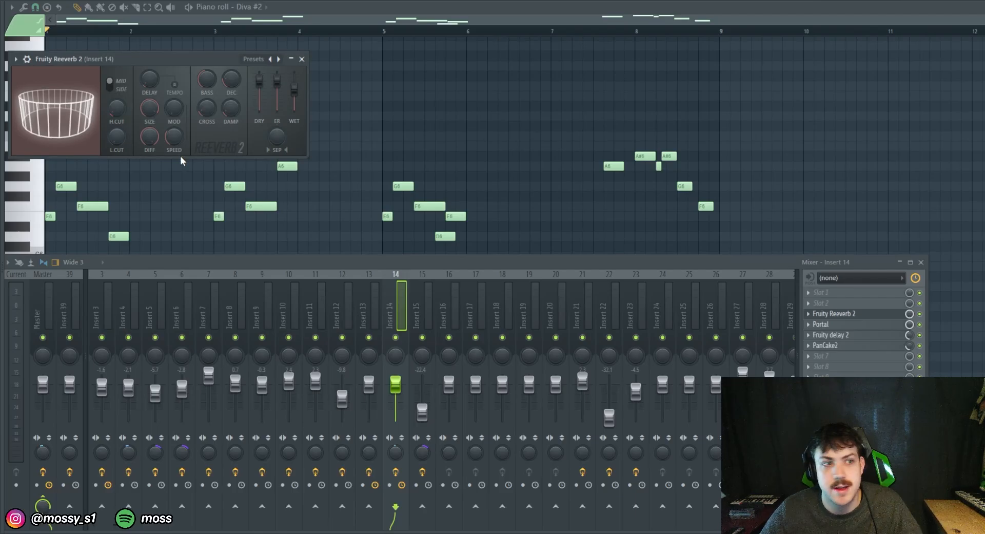
Inspect the Fruity Reeverb 2, Portal, Fruity delay 2 and PanCake2 settings on mixer Insert 14
{"action": "left_click", "coordinate": [302, 59]}
{"action": "left_click", "coordinate": [820, 324]}
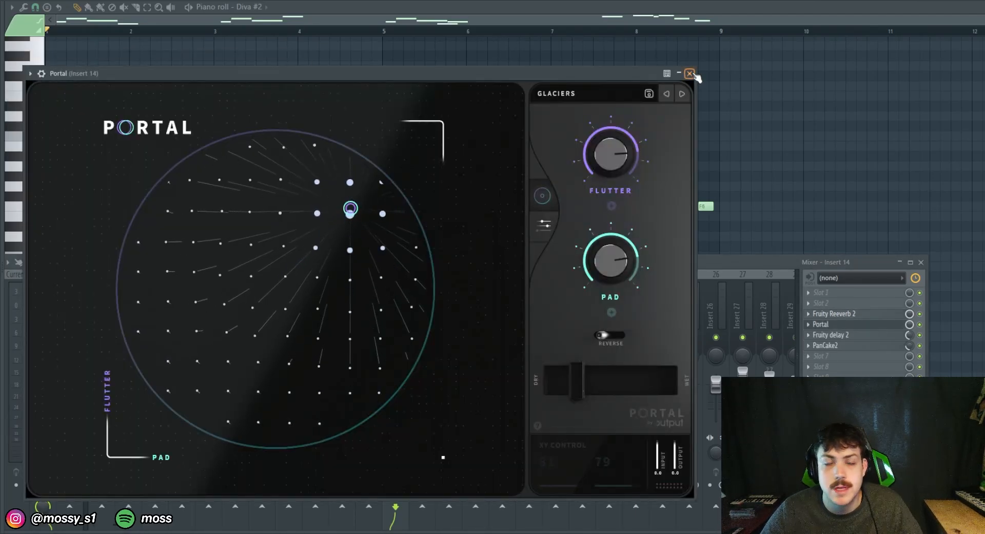
{"action": "left_click", "coordinate": [690, 74]}
{"action": "left_click", "coordinate": [841, 334]}
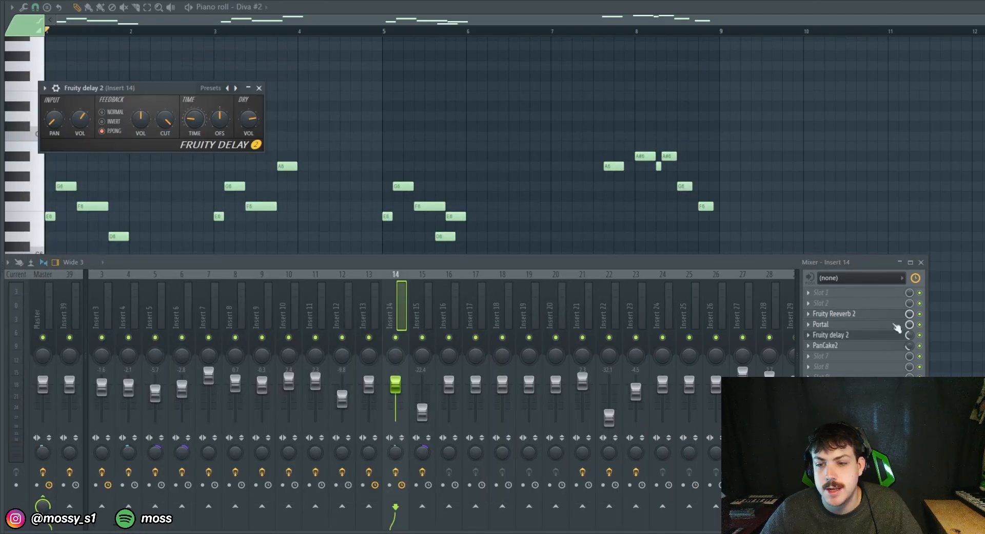
{"action": "left_click", "coordinate": [259, 88]}
{"action": "left_click", "coordinate": [825, 345]}
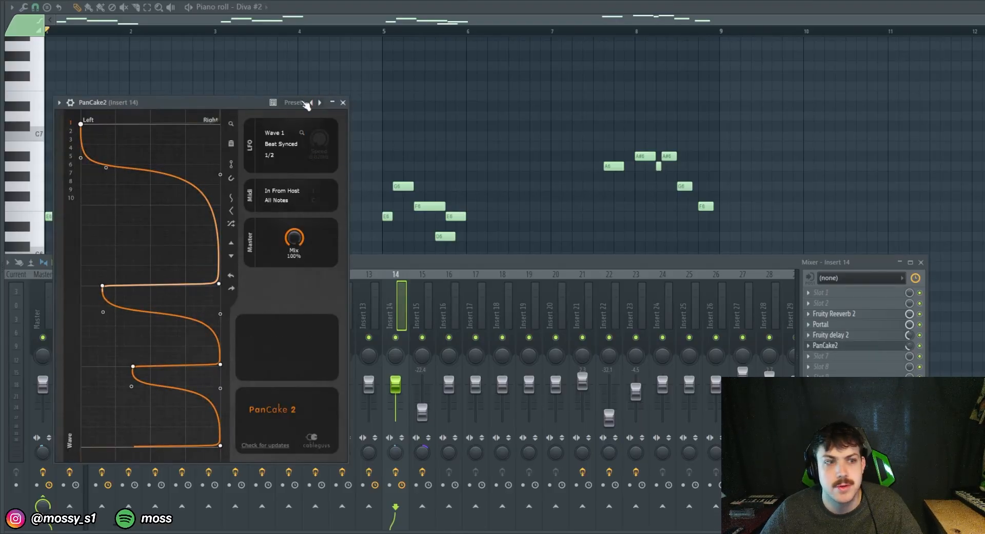
{"action": "left_click", "coordinate": [343, 102]}
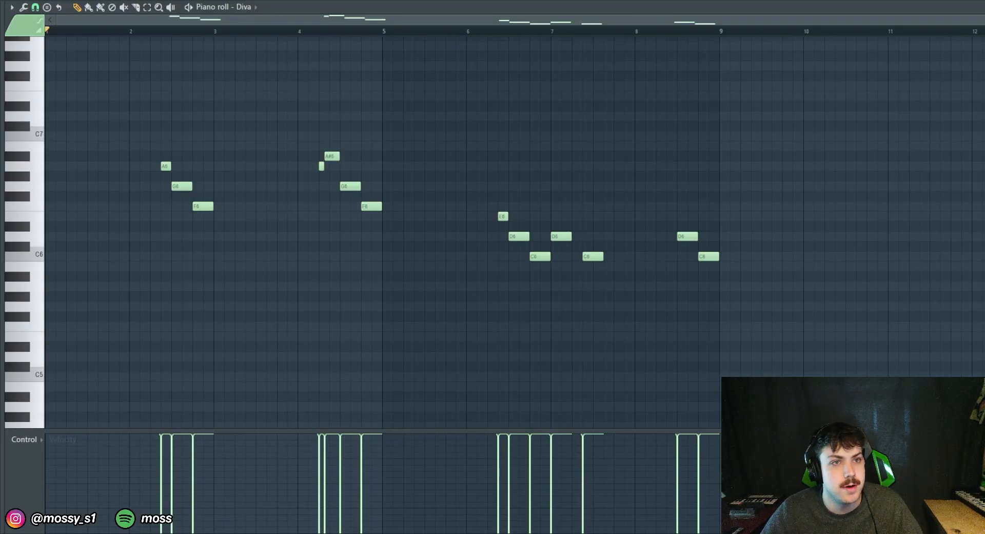
Audition the Diva melody in the piano roll and inspect Fruity delay 2 on mixer Insert 13
{"action": "key", "text": "space"}
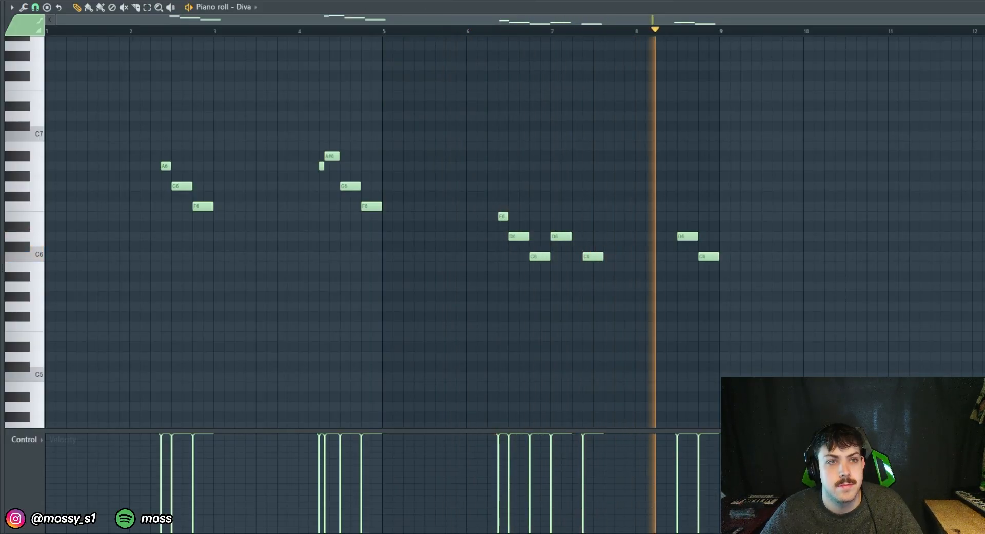
{"action": "key", "text": "space"}
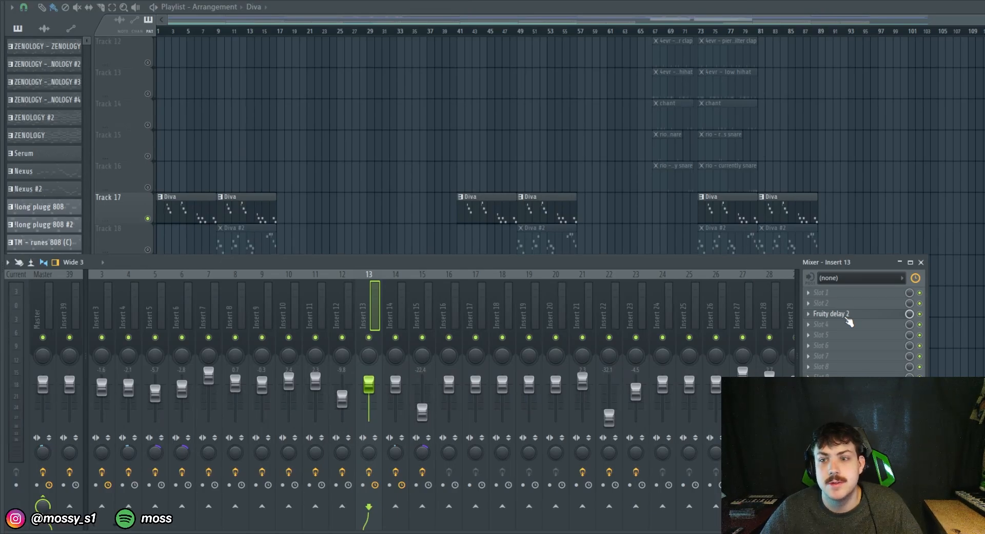
{"action": "left_click", "coordinate": [847, 315]}
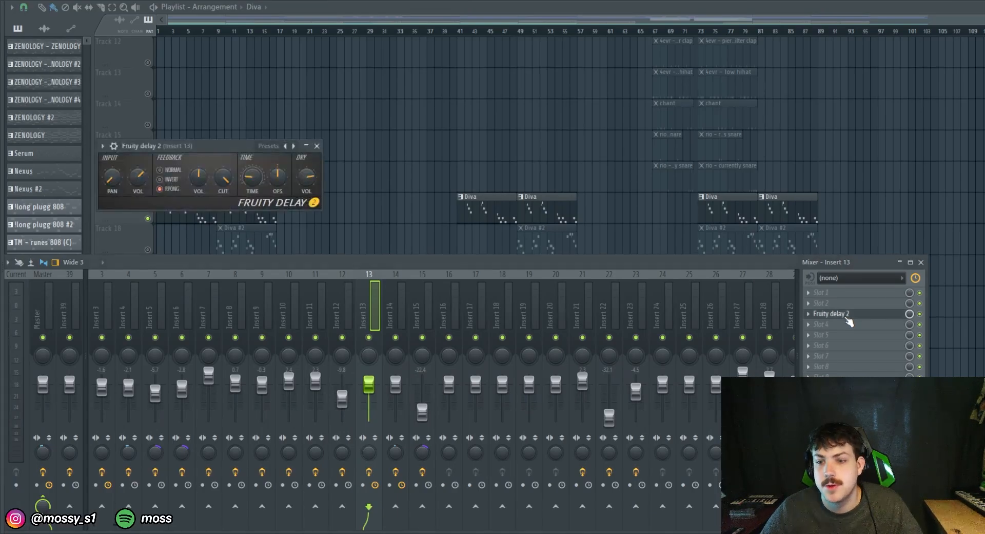
{"action": "left_click", "coordinate": [316, 146]}
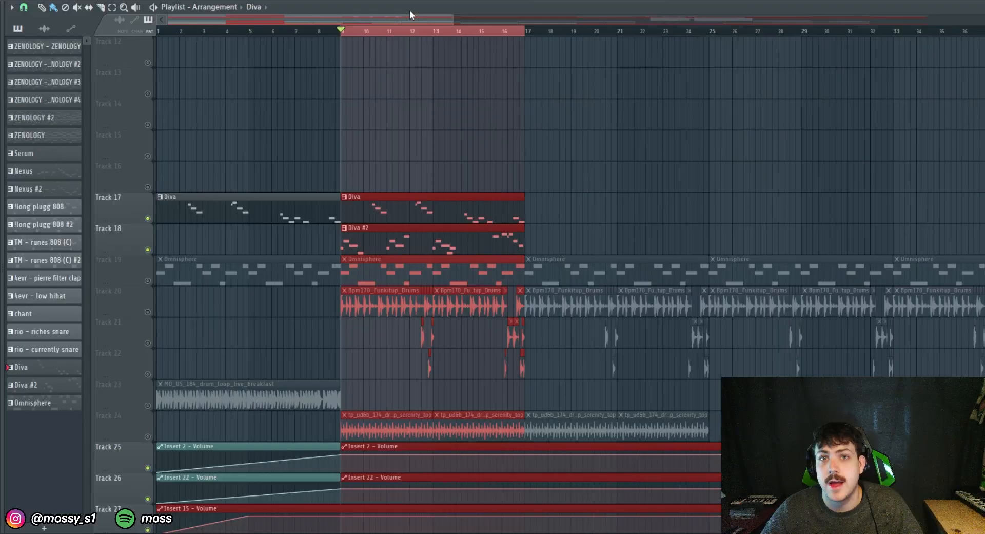
Play the Diva and Diva #2 layers together over bars 9 to 17 and review their placement in the arrangement
{"action": "key", "text": "space"}
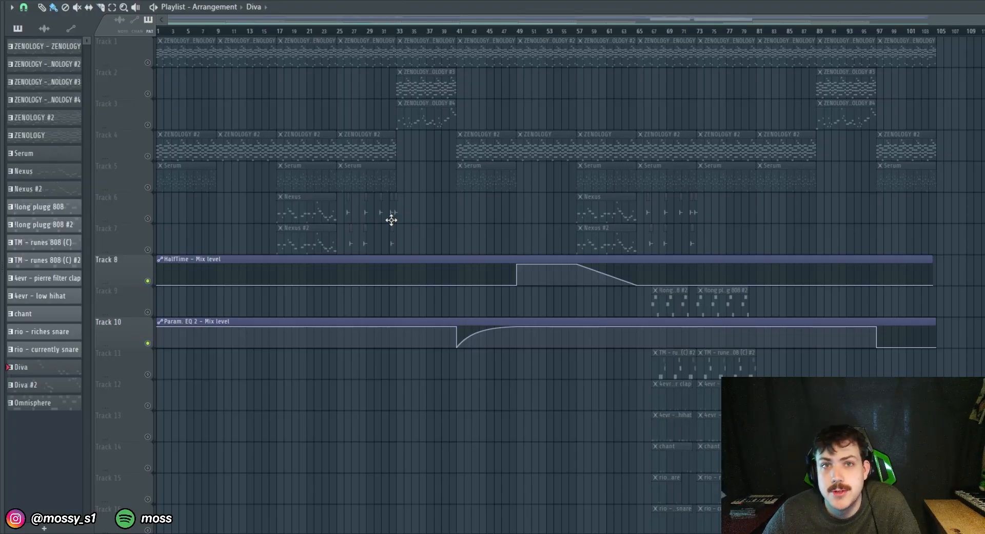
{"action": "scroll", "coordinate": [273, 219], "scroll_direction": "down", "scroll_amount": 5}
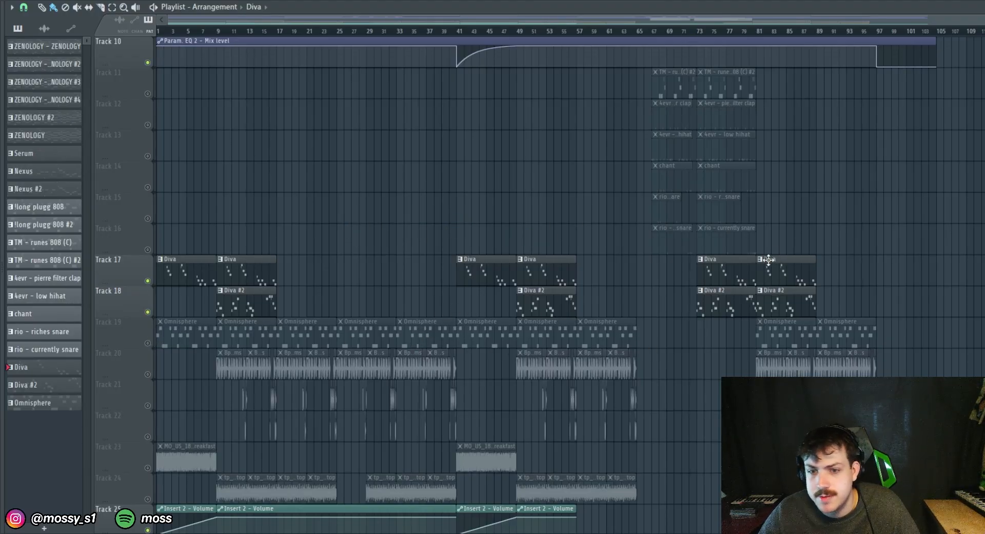
{"action": "scroll", "coordinate": [768, 196], "scroll_direction": "up", "scroll_amount": 1}
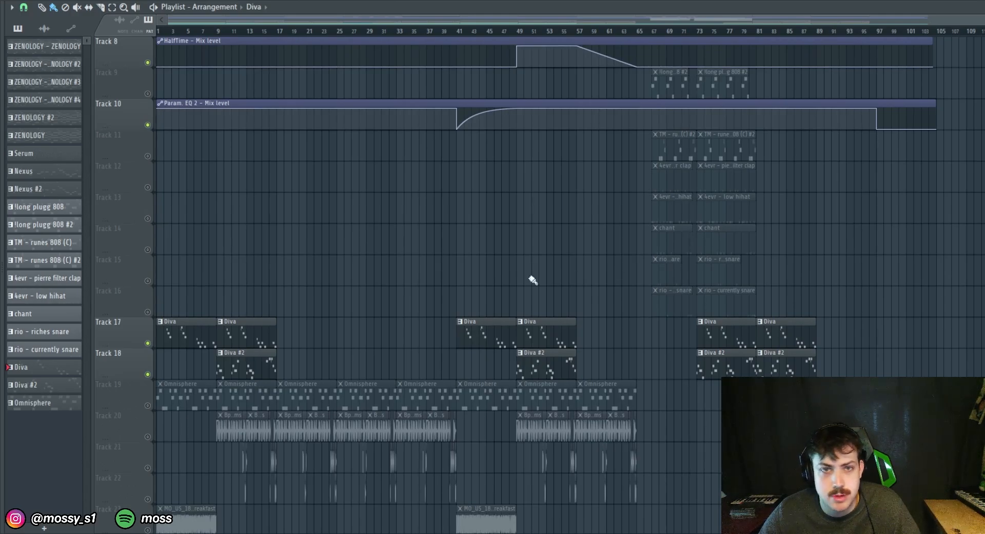
Open the Omnisphere pattern from Track 19 in the piano roll and audition its notes
{"action": "scroll", "coordinate": [603, 148], "scroll_direction": "down", "scroll_amount": 4}
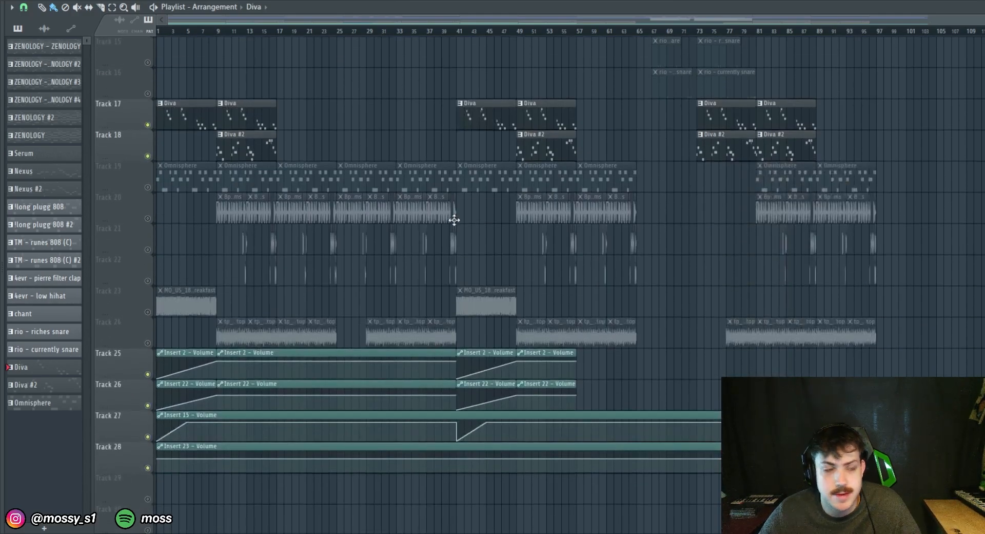
{"action": "double_click", "coordinate": [450, 213]}
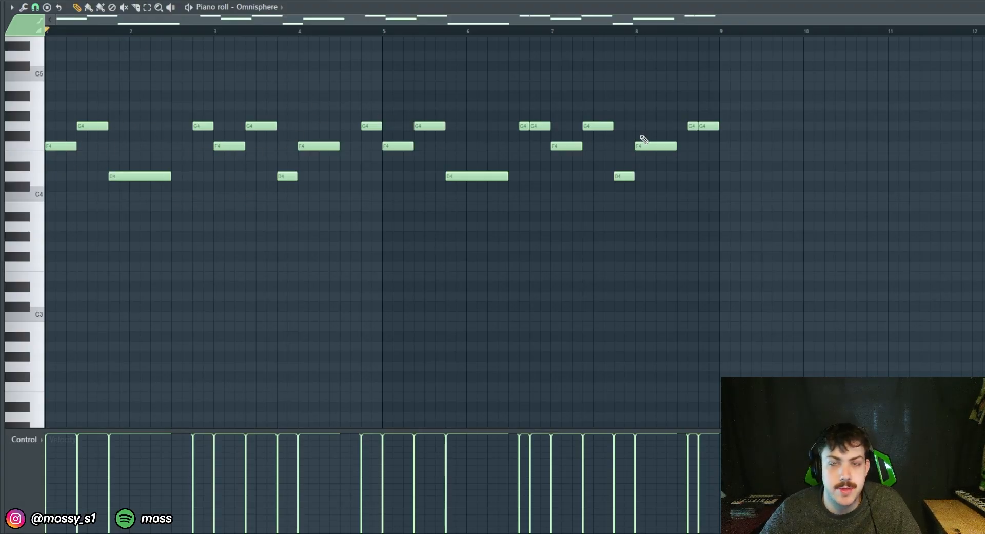
{"action": "key", "text": "space"}
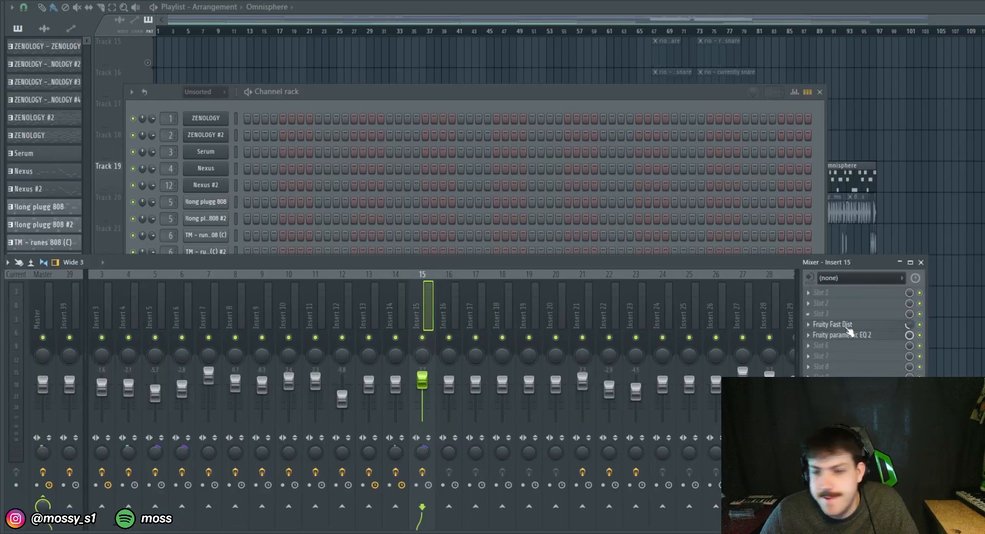
Inspect the Fruity Fast Dist and Fruity parametric EQ 2 settings on mixer Insert 15
{"action": "left_click", "coordinate": [833, 324]}
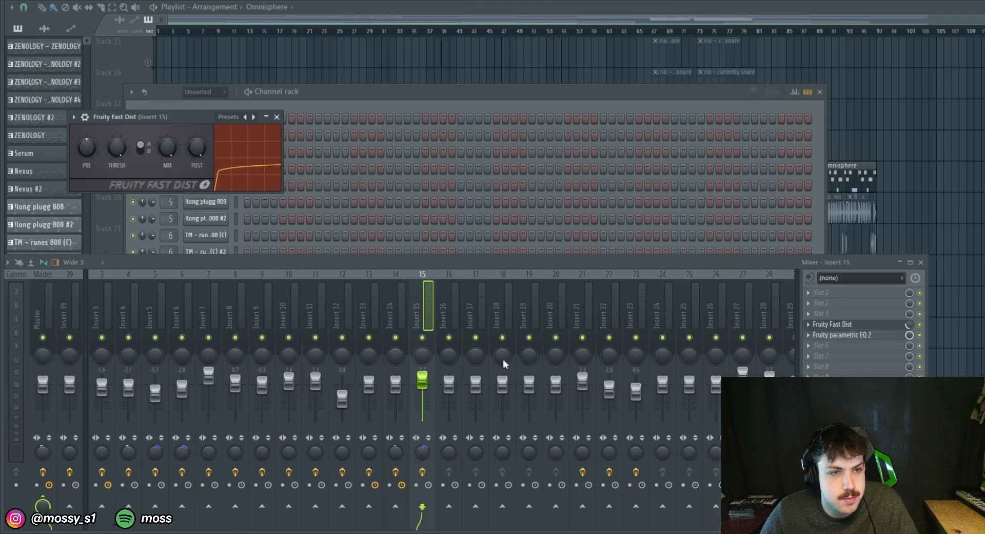
{"action": "left_click", "coordinate": [276, 117]}
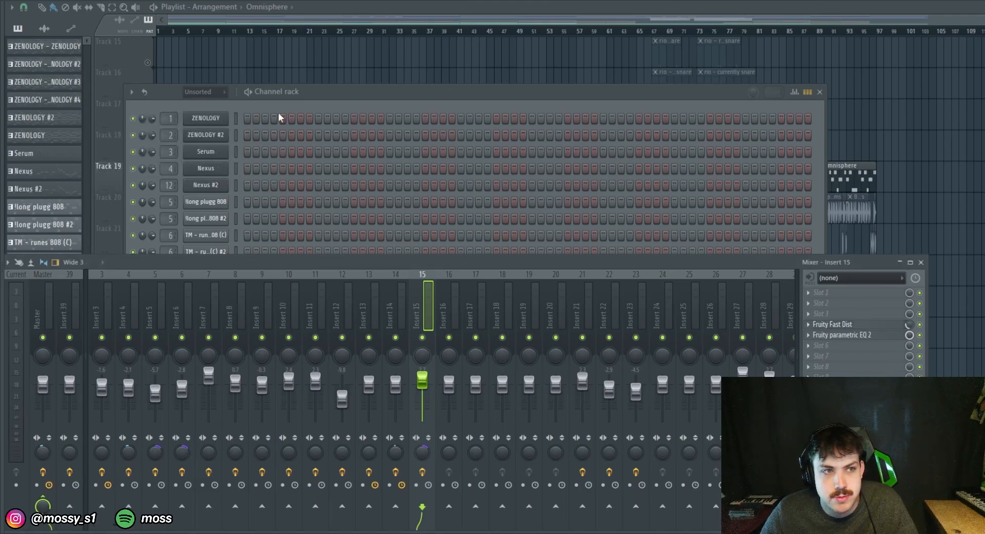
{"action": "left_click", "coordinate": [872, 336]}
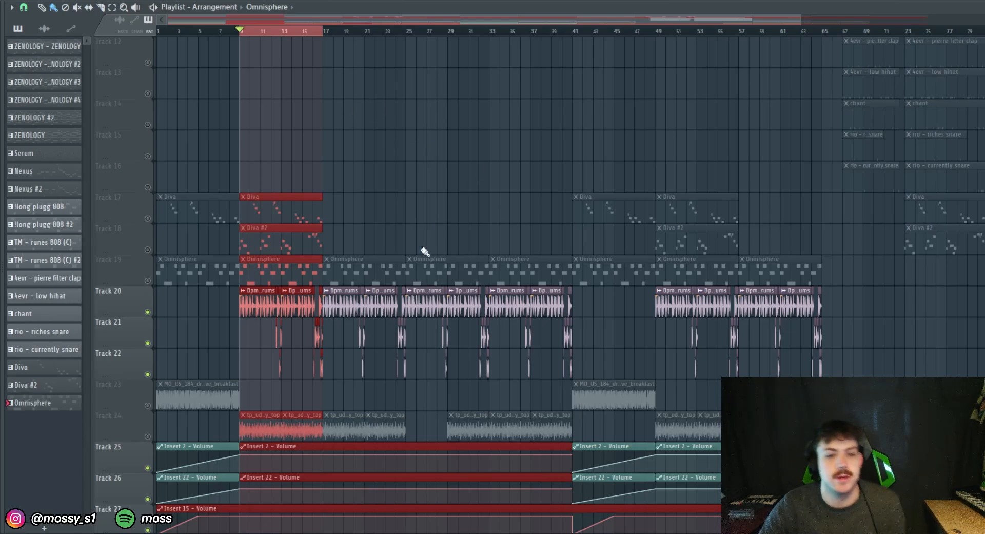
Examine the chopped Bpm170_Funkitup_Drums clips on Tracks 20 to 22 and play them over bars 9 to 17
{"action": "scroll", "coordinate": [359, 319], "scroll_direction": "up", "scroll_amount": 5}
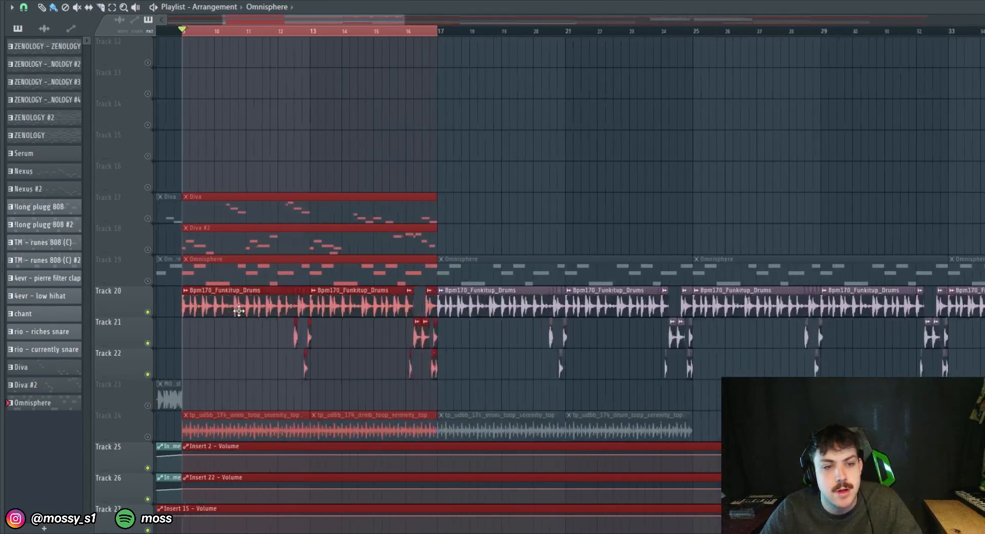
{"action": "scroll", "coordinate": [342, 340], "scroll_direction": "up", "scroll_amount": 2}
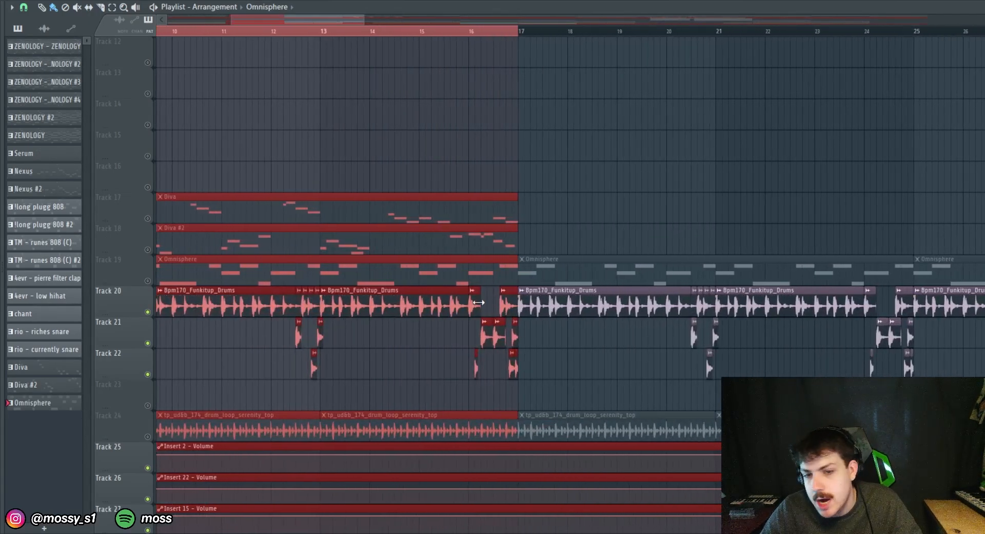
{"action": "scroll", "coordinate": [478, 302], "scroll_direction": "down", "scroll_amount": 2}
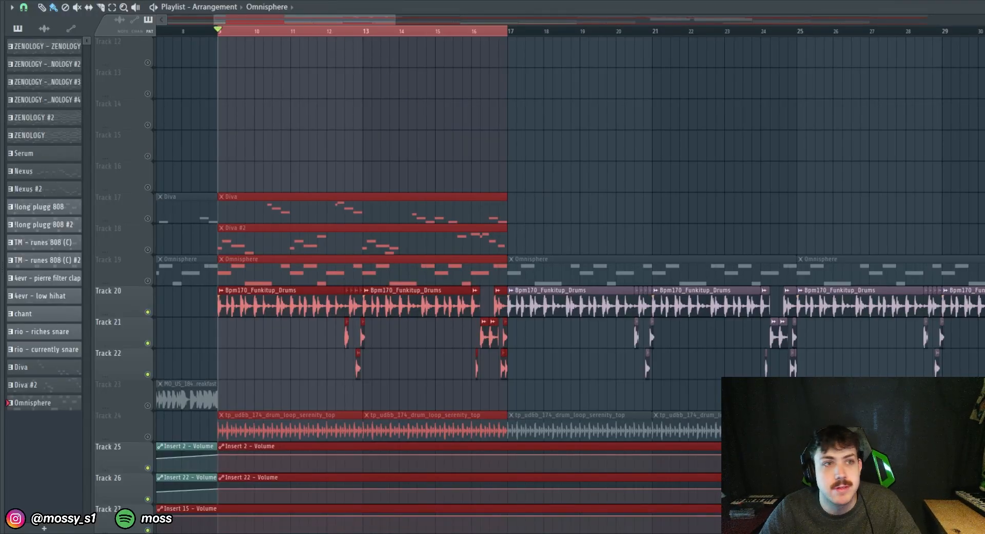
{"action": "key", "text": "space"}
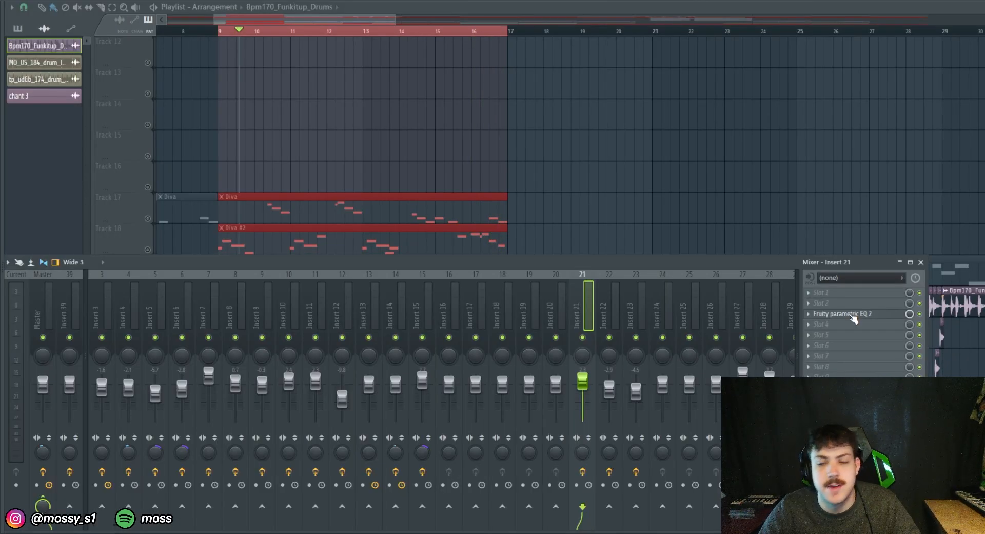
Inspect the Fruity parametric EQ 2 curve on mixer Insert 21 and return to the playlist
{"action": "left_click", "coordinate": [852, 314]}
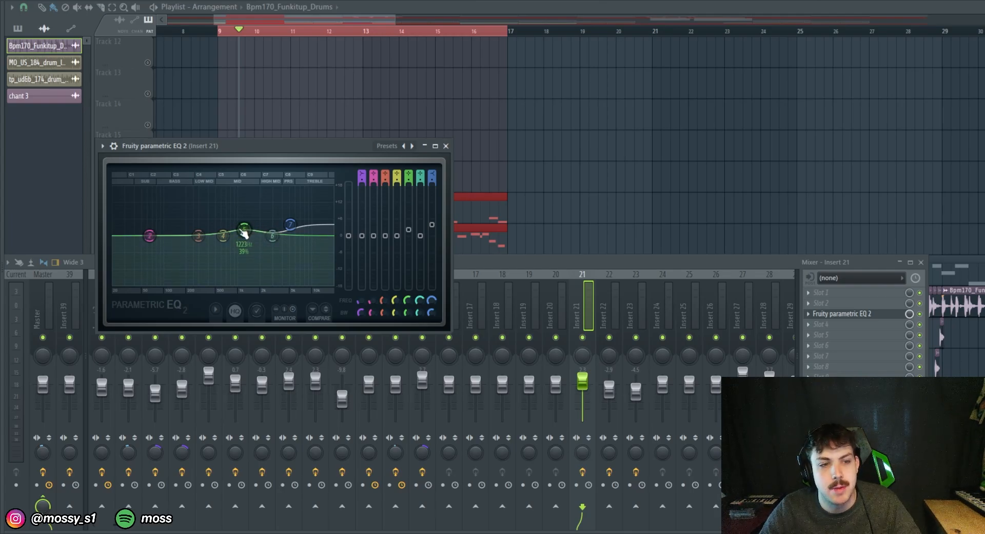
{"action": "left_click", "coordinate": [446, 145]}
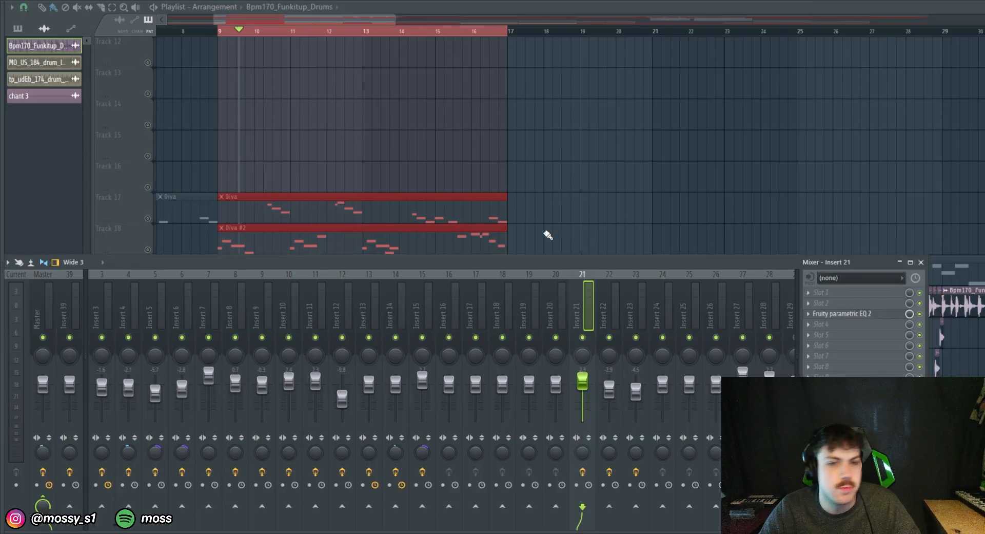
{"action": "key", "text": "F9"}
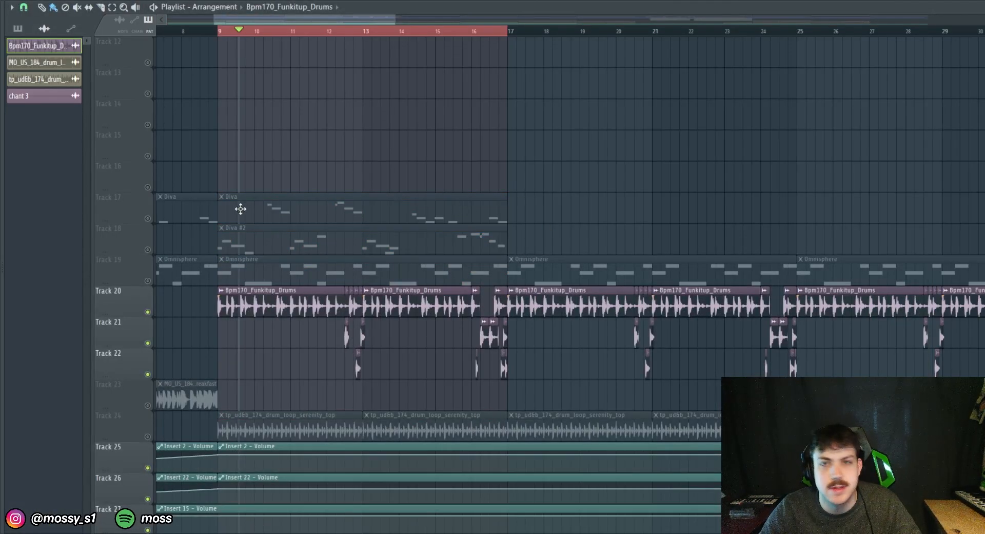
Mute Tracks 20 to 22, unmute Track 24, and play its tp_ud&b_174_drum_loop_serenity_top clips from bar 9
{"action": "left_click", "coordinate": [148, 311]}
{"action": "key", "text": "space"}
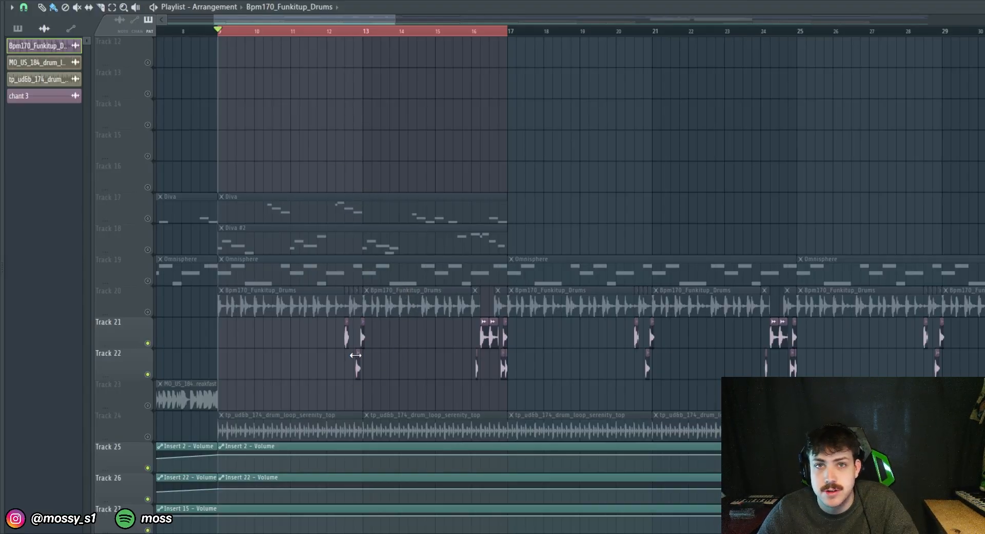
{"action": "left_click", "coordinate": [148, 436]}
{"action": "left_click", "coordinate": [148, 342]}
{"action": "left_click", "coordinate": [148, 374]}
{"action": "key", "text": "space"}
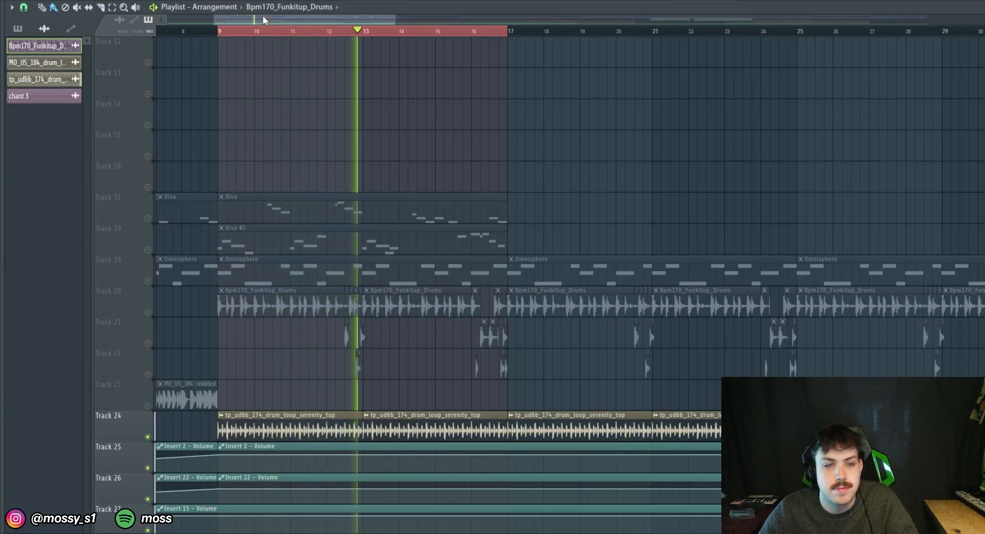
{"action": "key", "text": "space"}
Inspect the Fruity Reeverb 2 settings and Portal's GLACIERS preset on mixer Insert 23
{"action": "key", "text": "F9"}
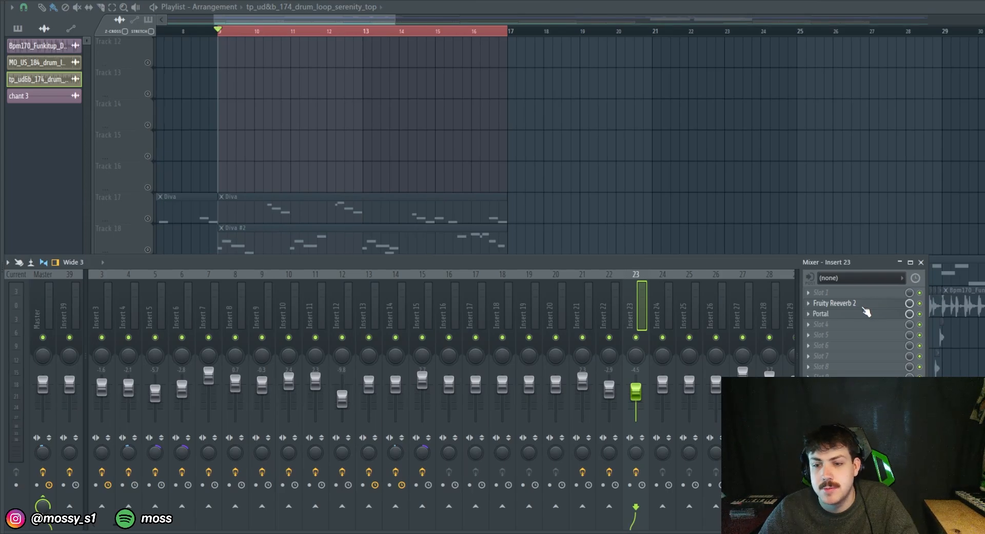
{"action": "left_click", "coordinate": [865, 306]}
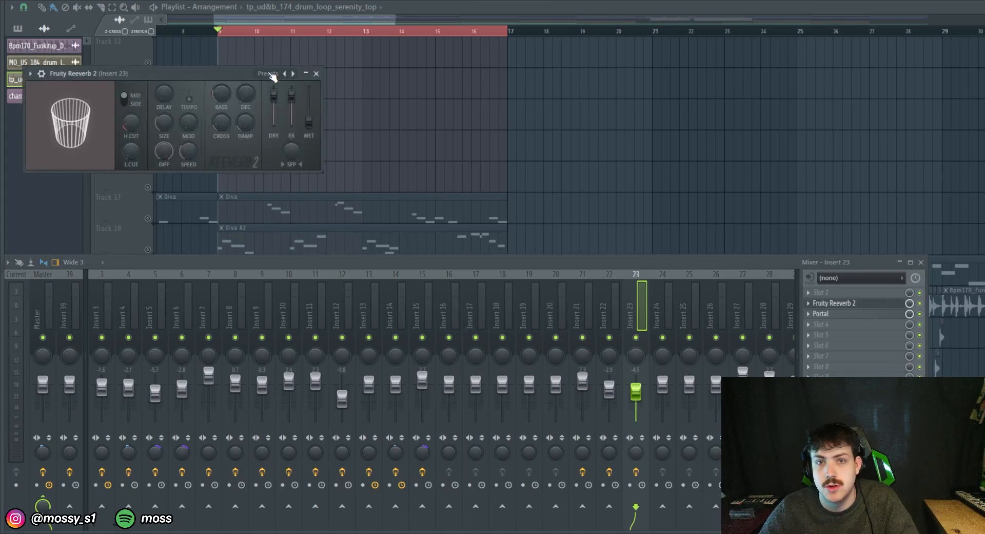
{"action": "left_click", "coordinate": [316, 73]}
{"action": "left_click", "coordinate": [852, 314]}
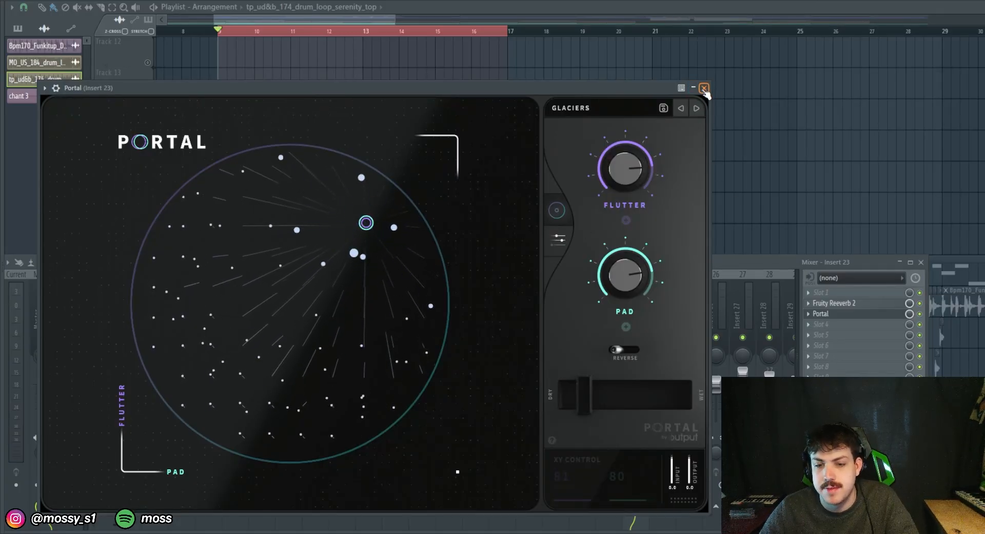
{"action": "left_click", "coordinate": [704, 88]}
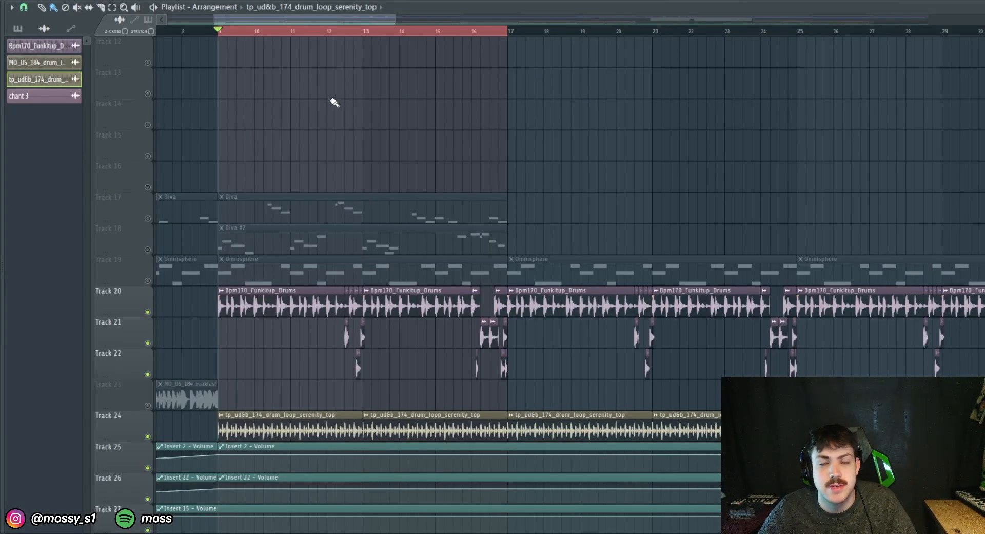
Play the Funkitup and serenity top loops together, and play Track 23's MO_US_184_drum_loop_live_breakfast clip from bar 1
{"action": "key", "text": "space"}
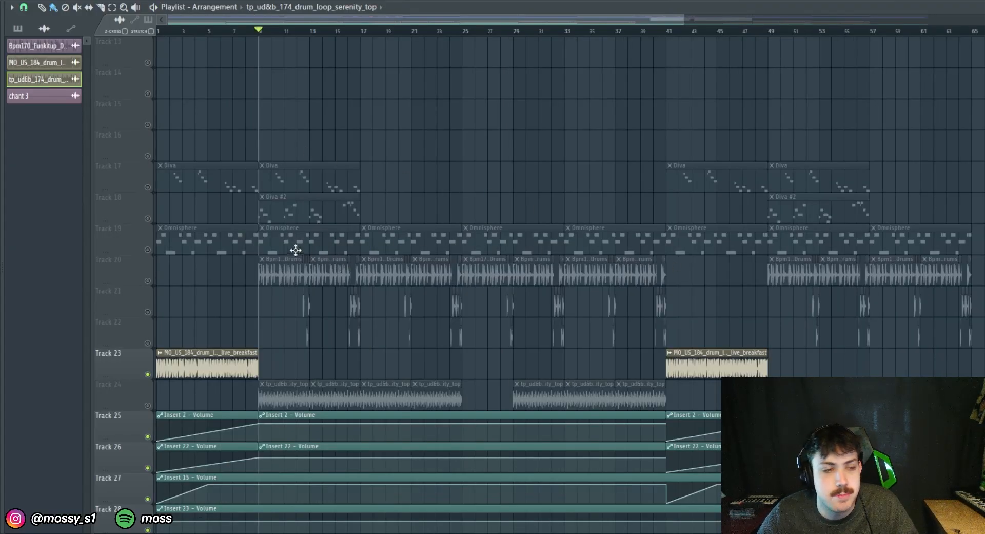
{"action": "scroll", "coordinate": [226, 235], "scroll_direction": "down", "scroll_amount": 3}
{"action": "scroll", "coordinate": [205, 233], "scroll_direction": "up", "scroll_amount": 5}
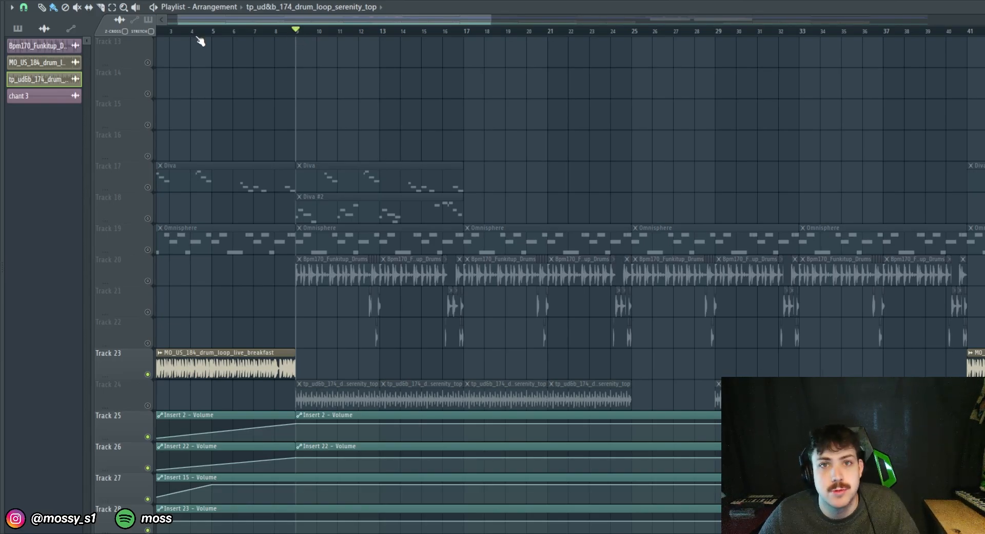
{"action": "left_click", "coordinate": [173, 33]}
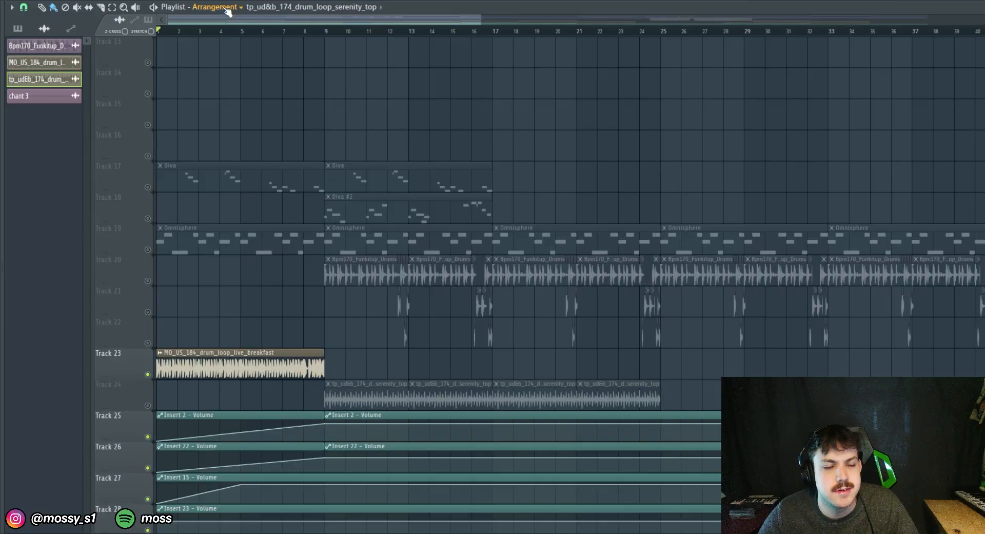
{"action": "key", "text": "space"}
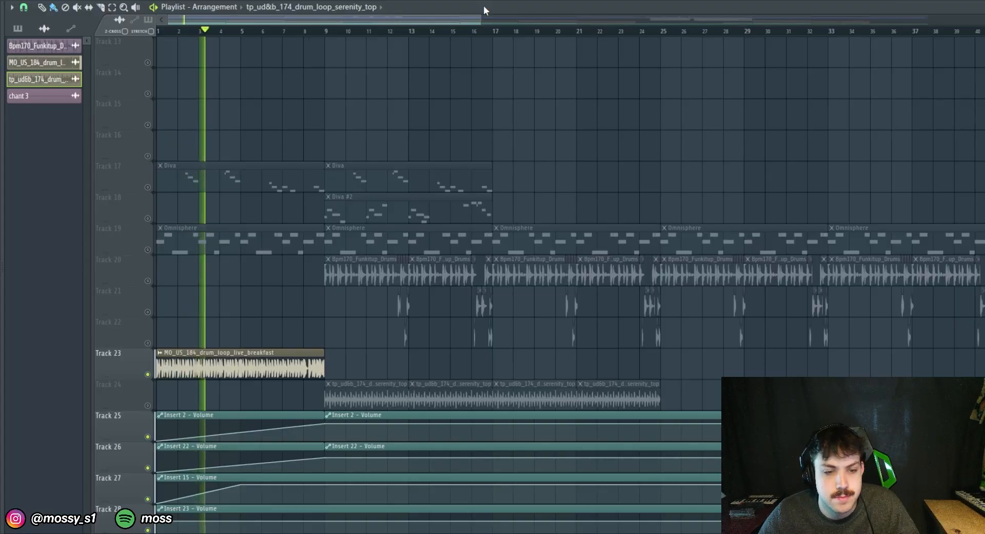
Unmute Tracks 20, 21, 22 and 24 during playback, and inspect Fruity parametric EQ 2 on mixer Insert 22
{"action": "left_click", "coordinate": [148, 281]}
{"action": "left_click", "coordinate": [148, 405]}
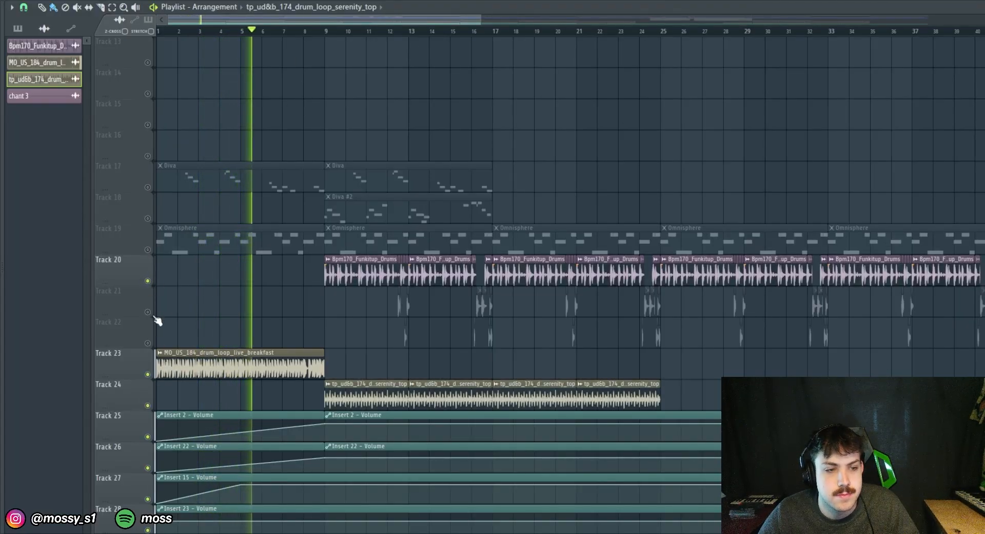
{"action": "left_click", "coordinate": [147, 312]}
{"action": "left_click", "coordinate": [148, 343]}
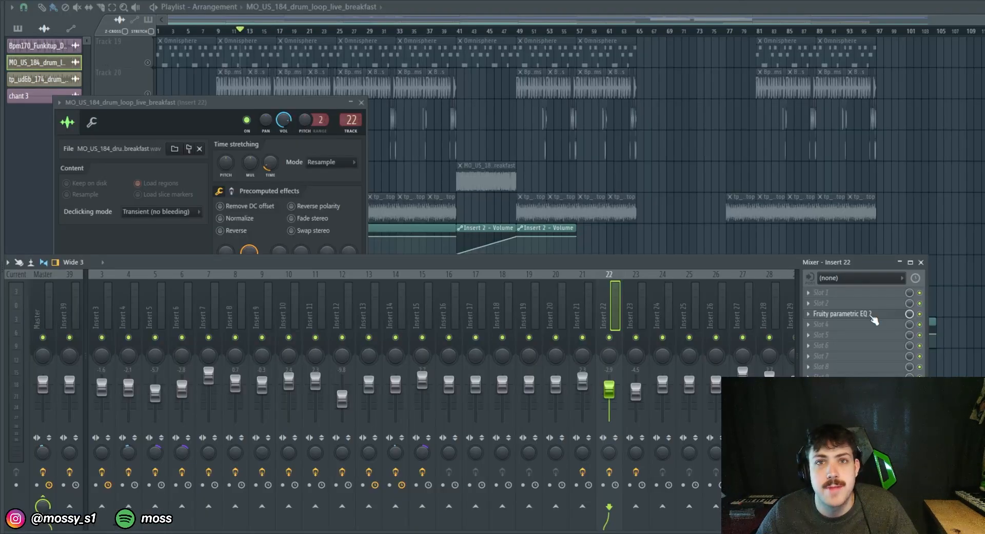
{"action": "left_click", "coordinate": [872, 318]}
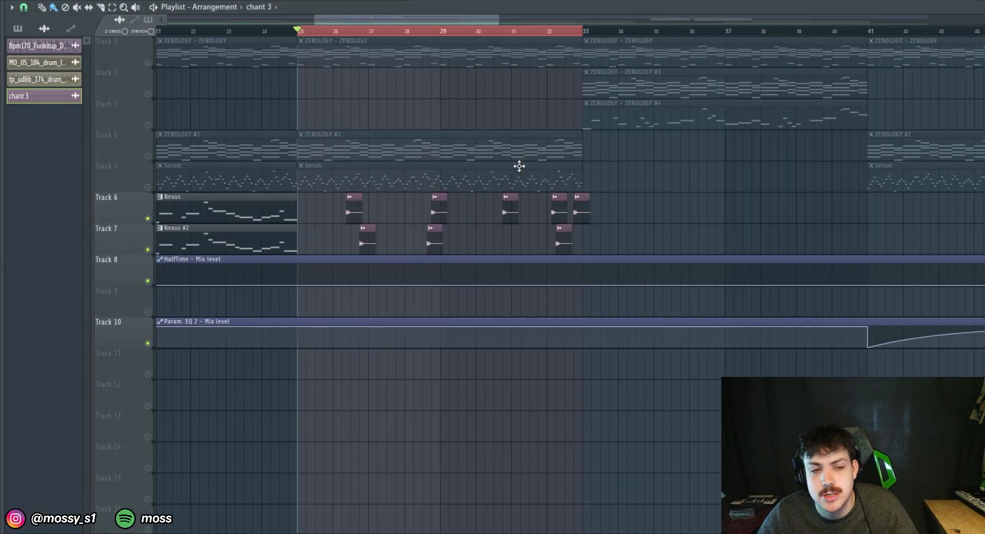
Play the chant 3 clips on Tracks 6 and 7 from bar 25, and inspect Fruity delay 2 and PanCake2 on Insert 30
{"action": "key", "text": "space"}
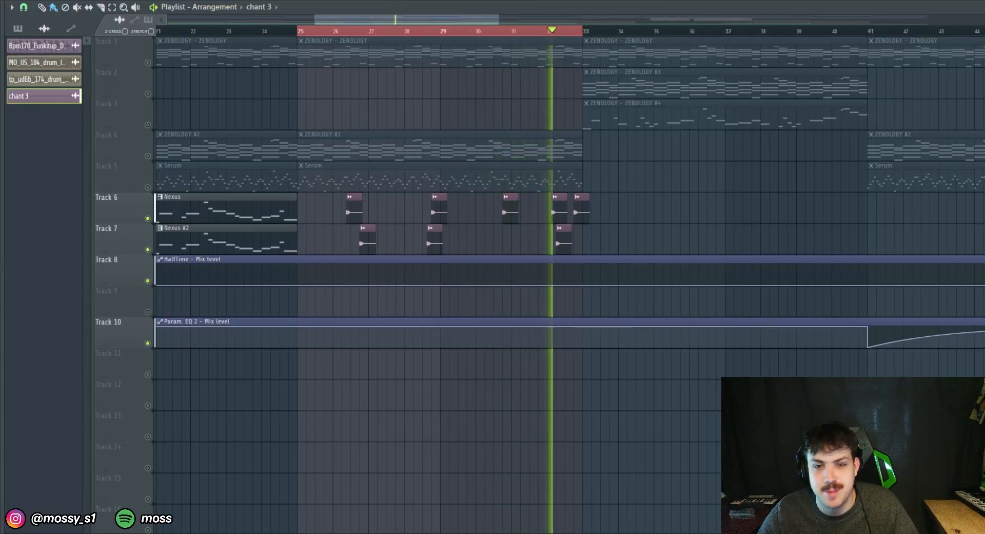
{"action": "key", "text": "space"}
{"action": "key", "text": "F9"}
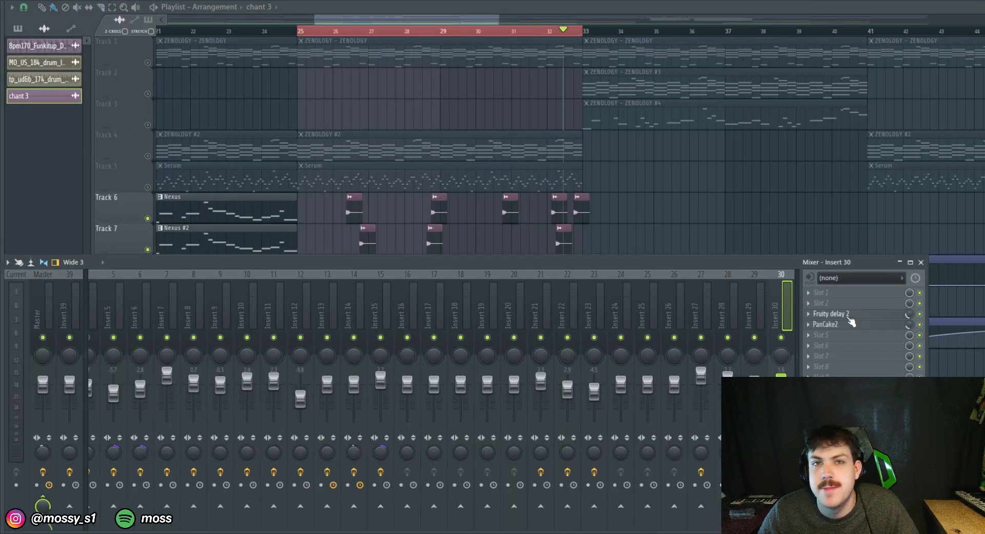
{"action": "left_click", "coordinate": [853, 315]}
{"action": "left_click", "coordinate": [842, 315]}
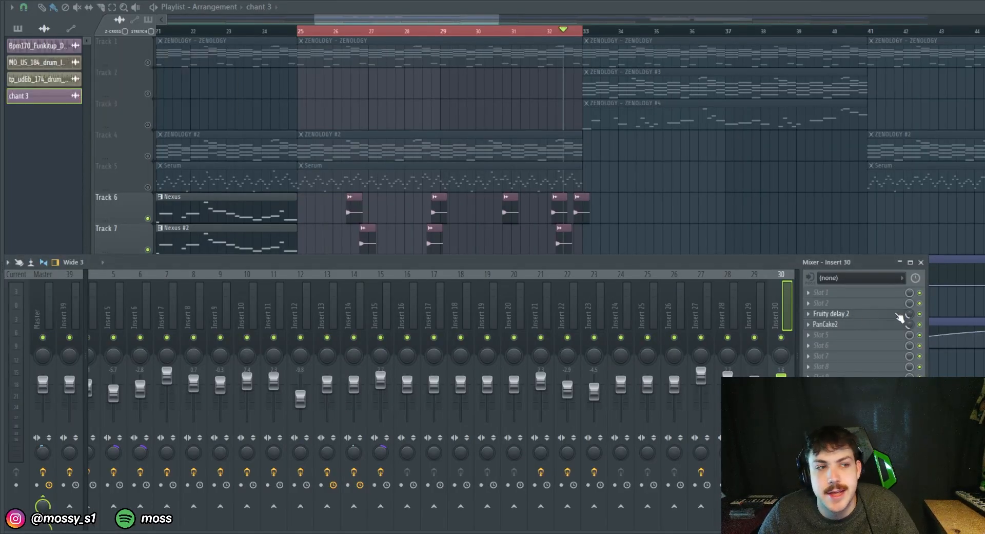
{"action": "left_click", "coordinate": [843, 325]}
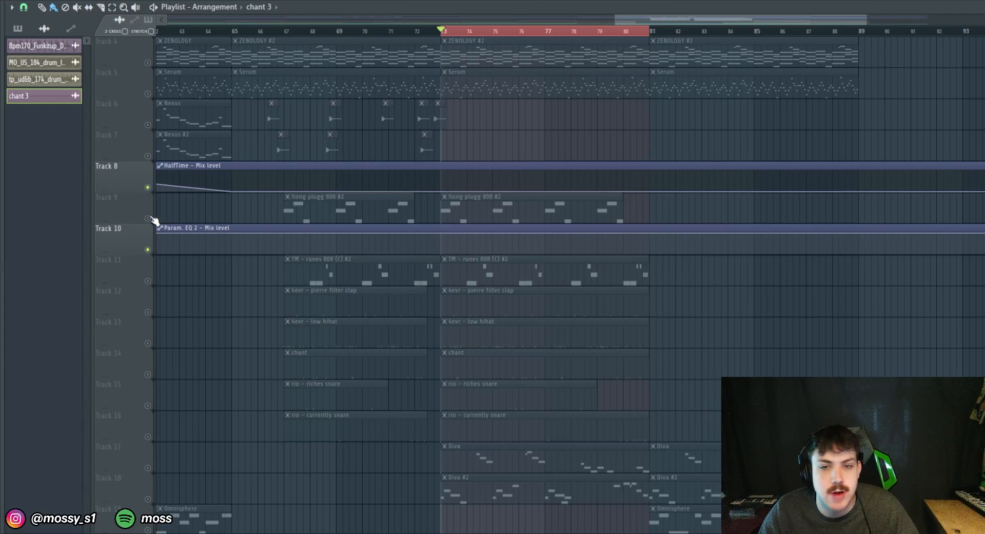
Unmute the 808 patterns on Tracks 9 and 11 and play them together from bar 73
{"action": "left_click_drag", "start_coordinate": [149, 218], "coordinate": [148, 281]}
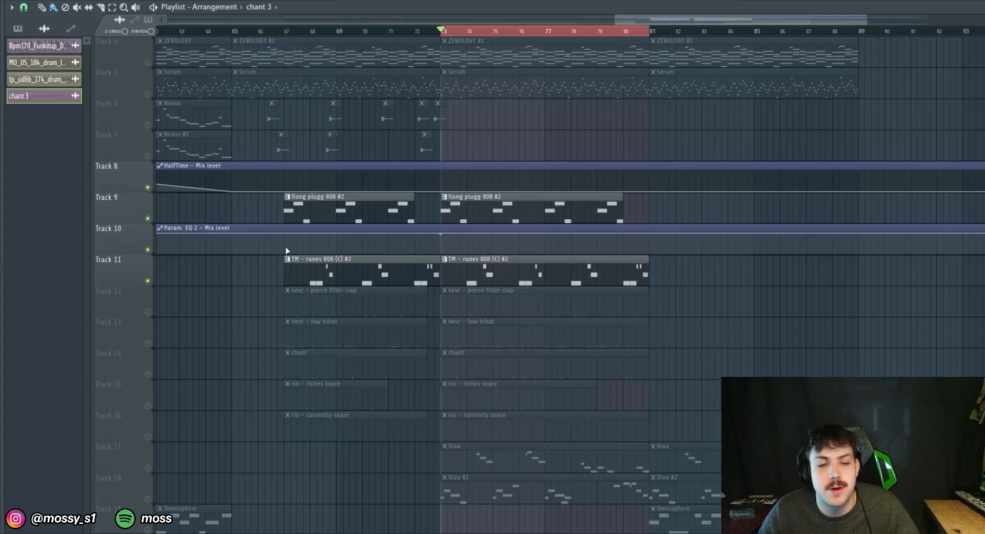
{"action": "scroll", "coordinate": [507, 205], "scroll_direction": "down", "scroll_amount": 1}
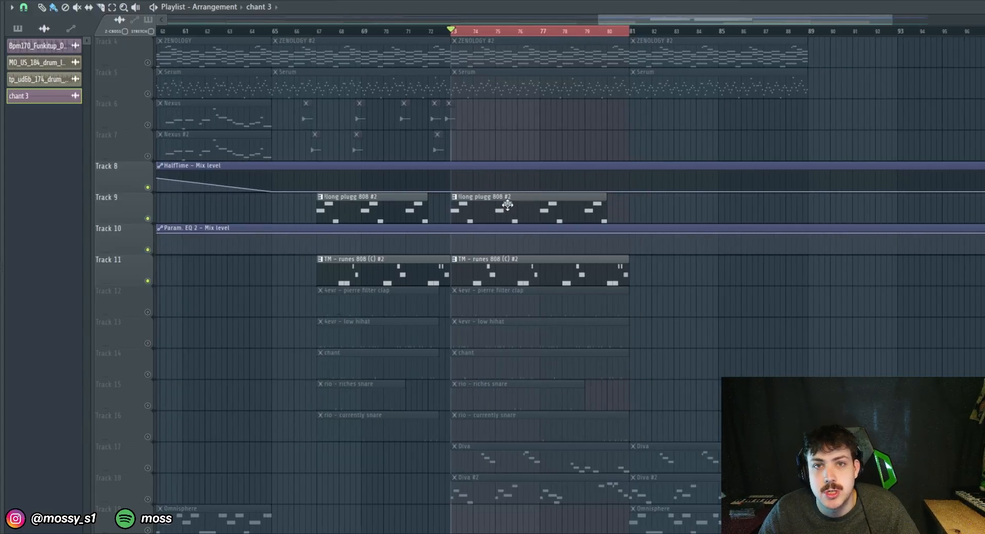
{"action": "scroll", "coordinate": [508, 205], "scroll_direction": "down", "scroll_amount": 2}
{"action": "scroll", "coordinate": [507, 204], "scroll_direction": "up", "scroll_amount": 2}
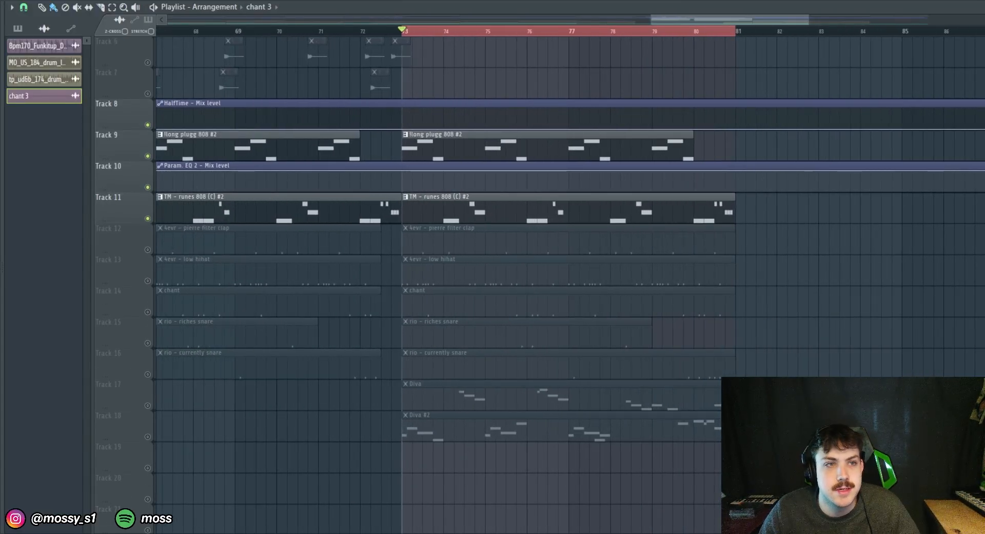
{"action": "key", "text": "space"}
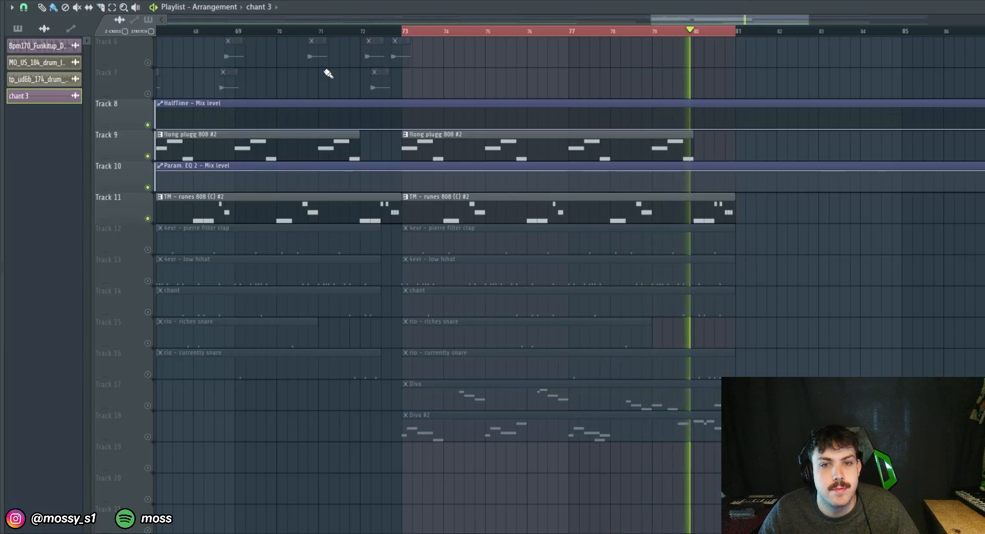
{"action": "key", "text": "space"}
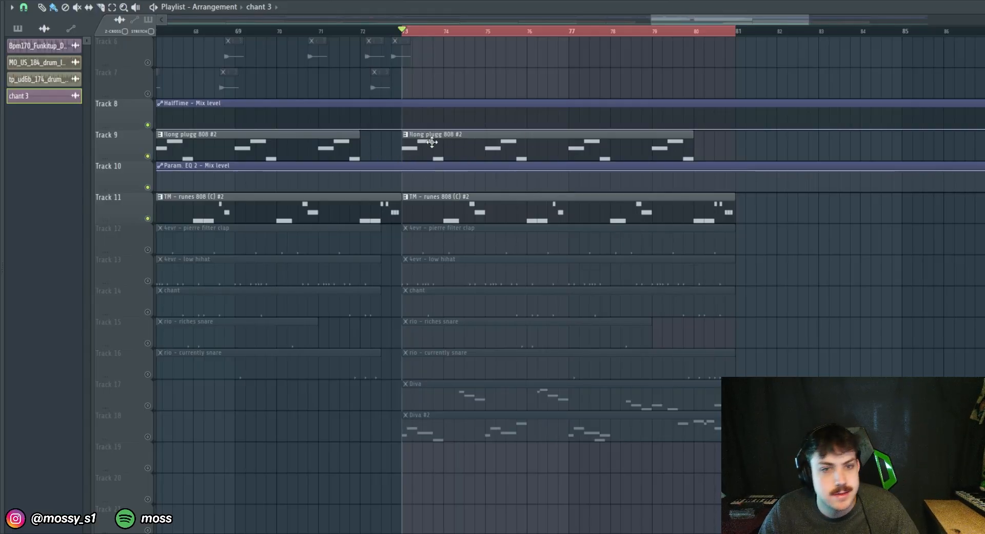
Open the !long plugg 808 #2 sampler's precomputed effects and raise the Boost amount
{"action": "double_click", "coordinate": [488, 153]}
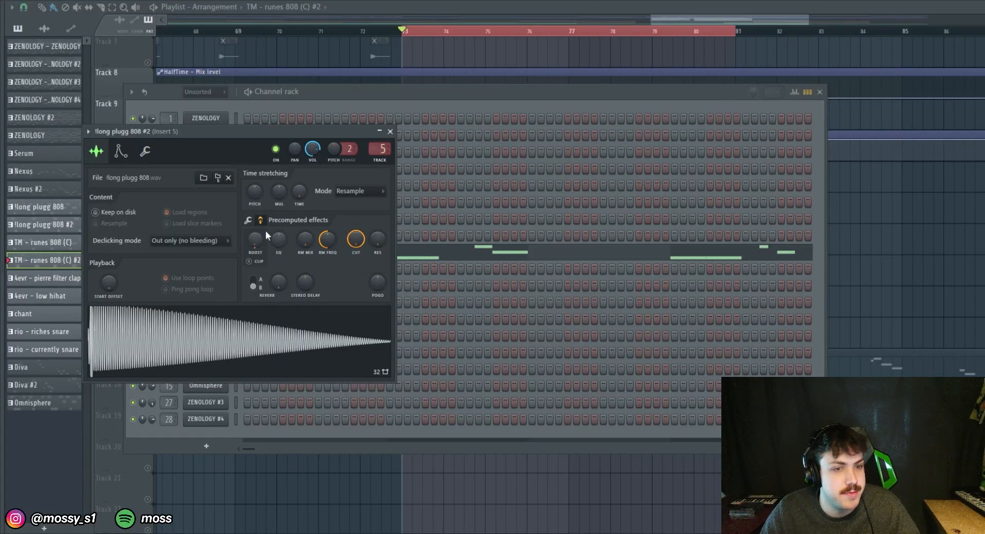
{"action": "left_click", "coordinate": [249, 220]}
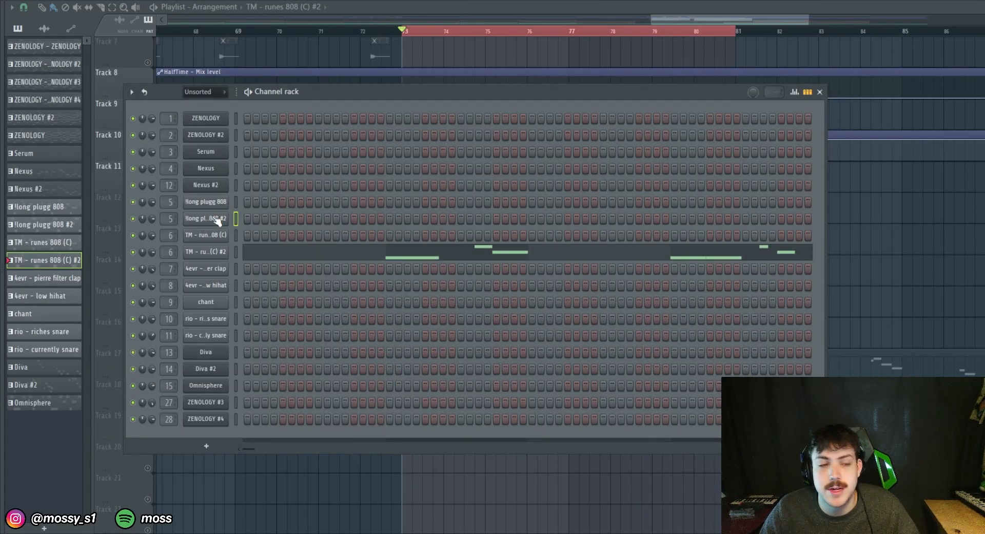
{"action": "left_click", "coordinate": [213, 219]}
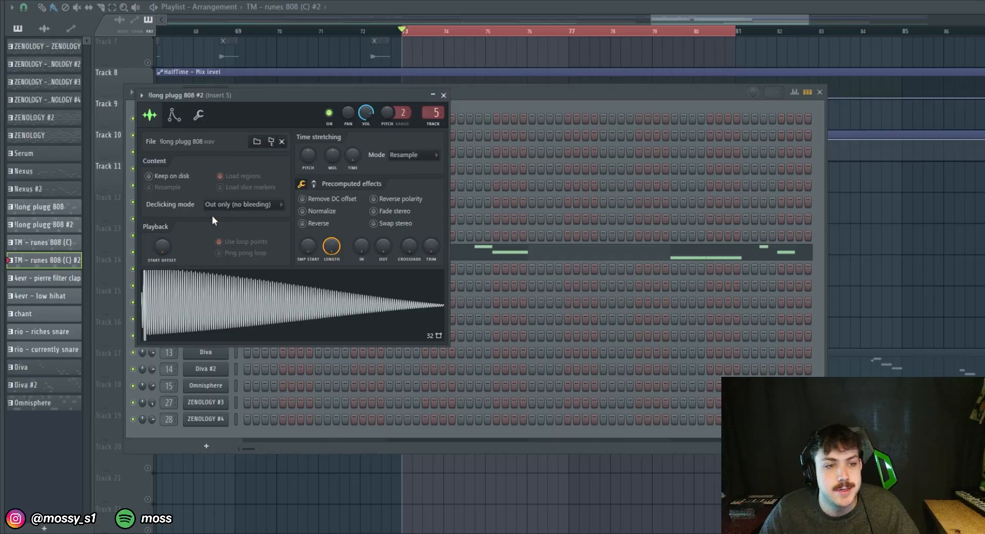
{"action": "left_click", "coordinate": [314, 184]}
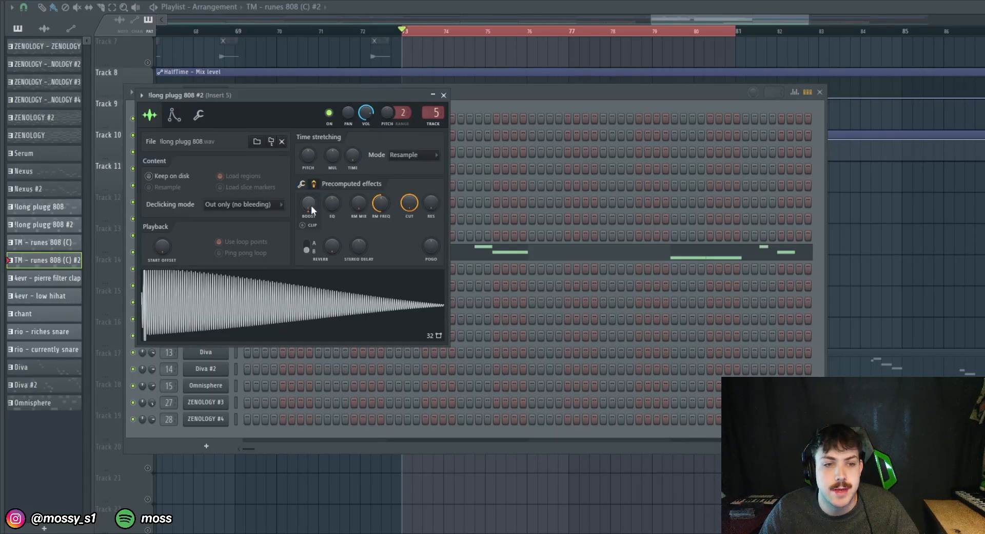
{"action": "left_click_drag", "start_coordinate": [310, 205], "coordinate": [311, 187]}
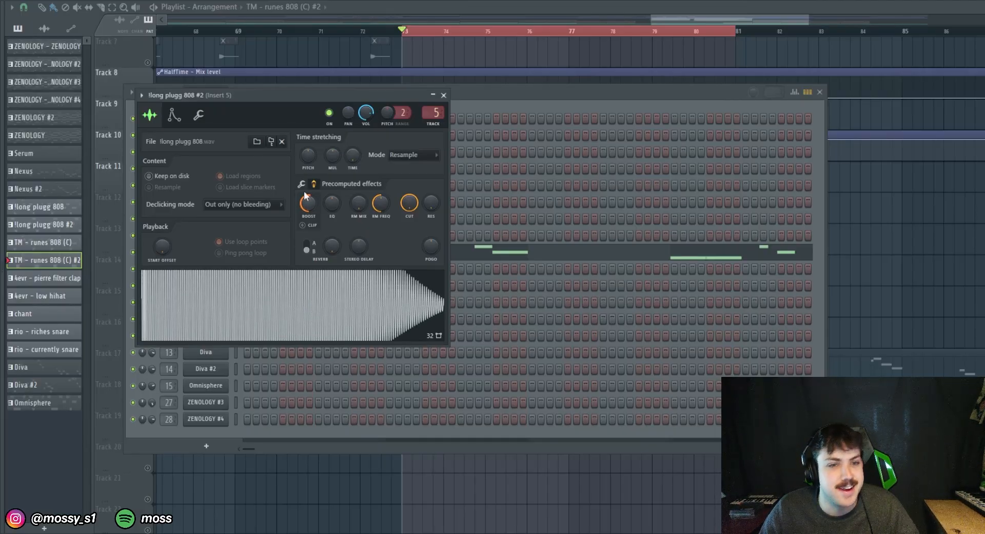
{"action": "mouse_move", "coordinate": [308, 202]}
{"action": "left_mouse_down"}
{"action": "mouse_move", "coordinate": [308, 220]}
{"action": "mouse_move", "coordinate": [308, 200]}
{"action": "left_mouse_up"}
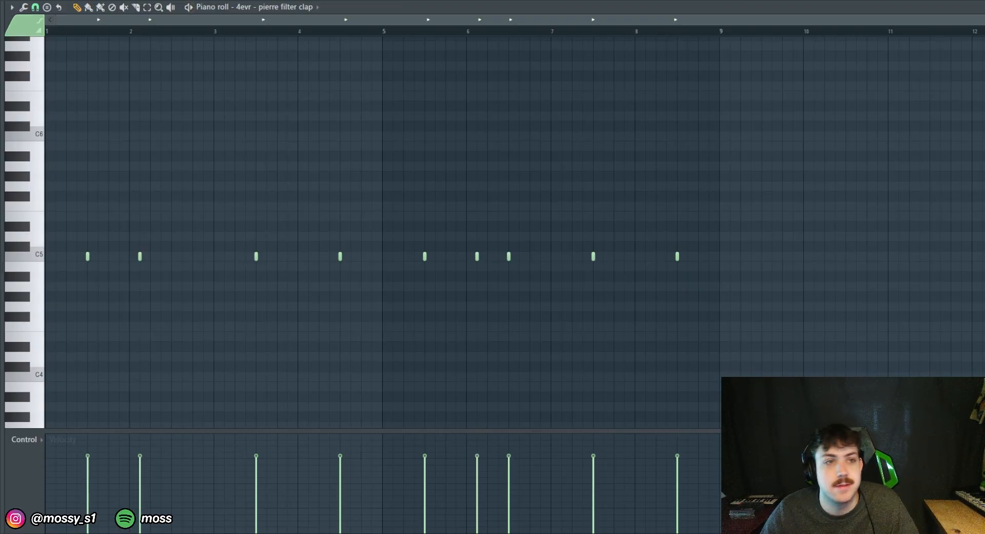
Audition the 4evr - pierre filter clap notes in the piano roll and check the effect slots on mixer Insert 7
{"action": "key", "text": "space"}
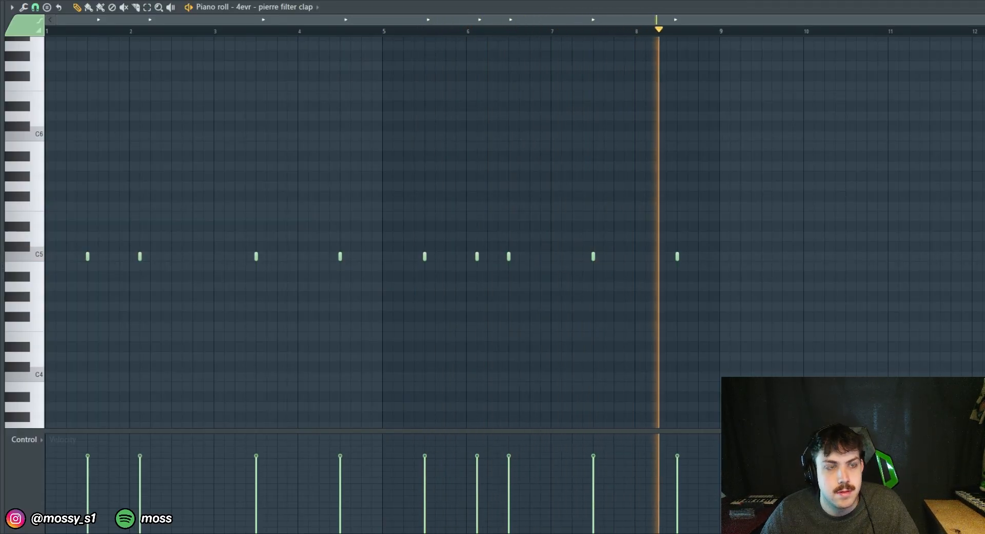
{"action": "key", "text": "space"}
{"action": "key", "text": "F9"}
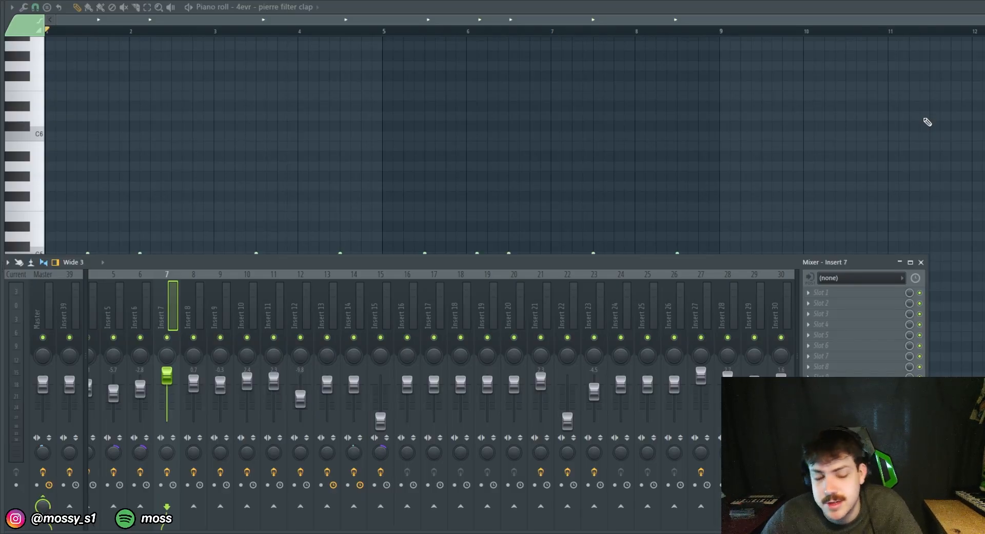
{"action": "key", "text": "F5"}
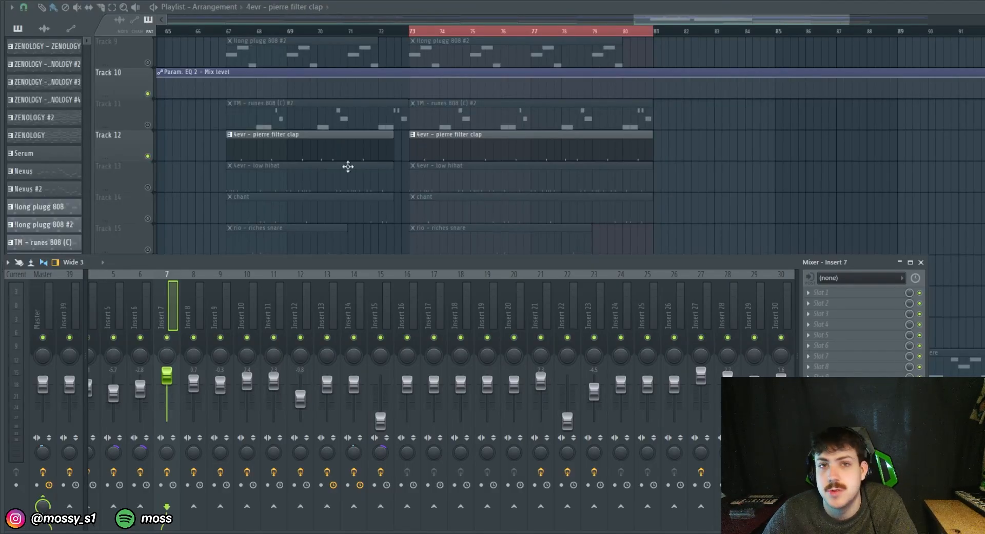
Audition the 4evr - low hihat notes in the piano roll and inspect Fruity Reeverb 2 and Fruity parametric EQ 2 on Insert 8
{"action": "key", "text": "F7"}
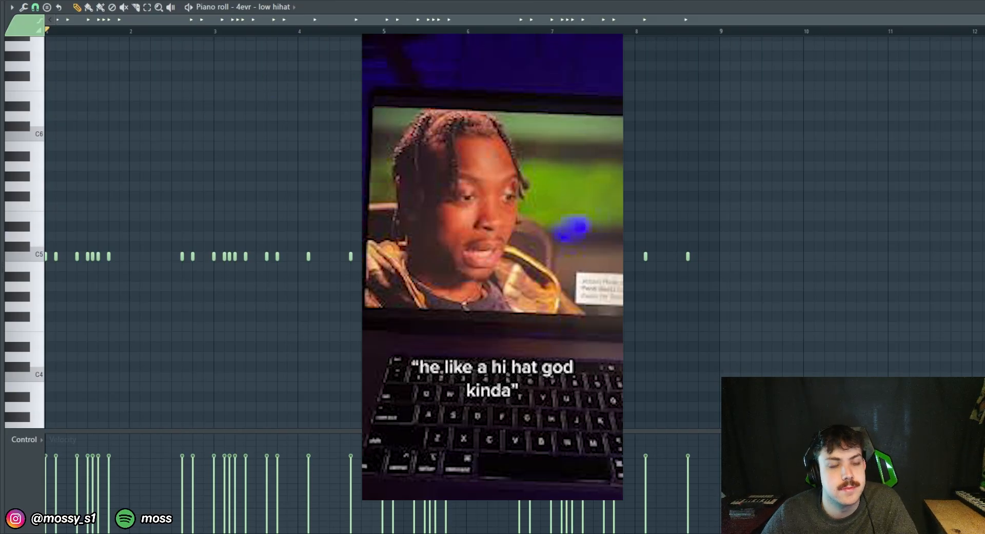
{"action": "key", "text": "space"}
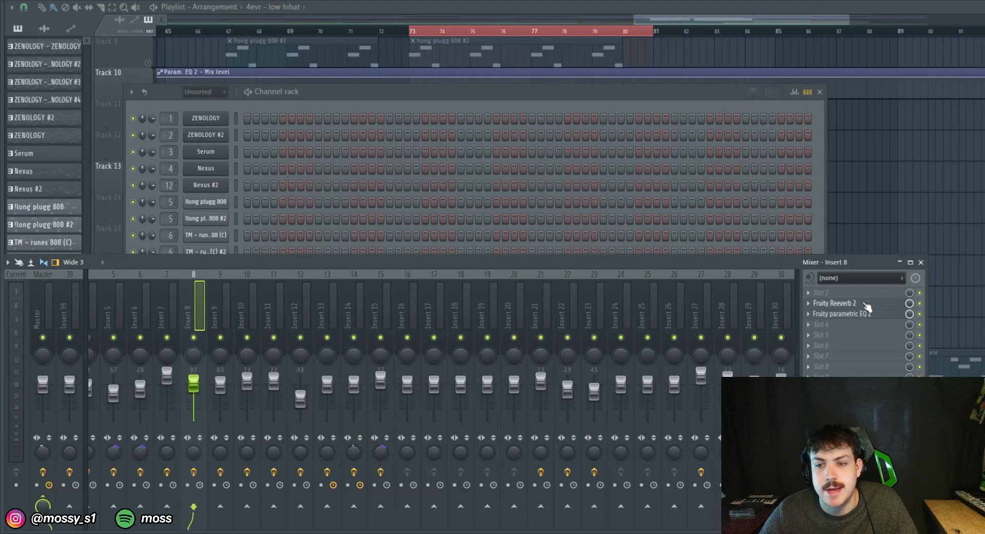
{"action": "left_click", "coordinate": [864, 304]}
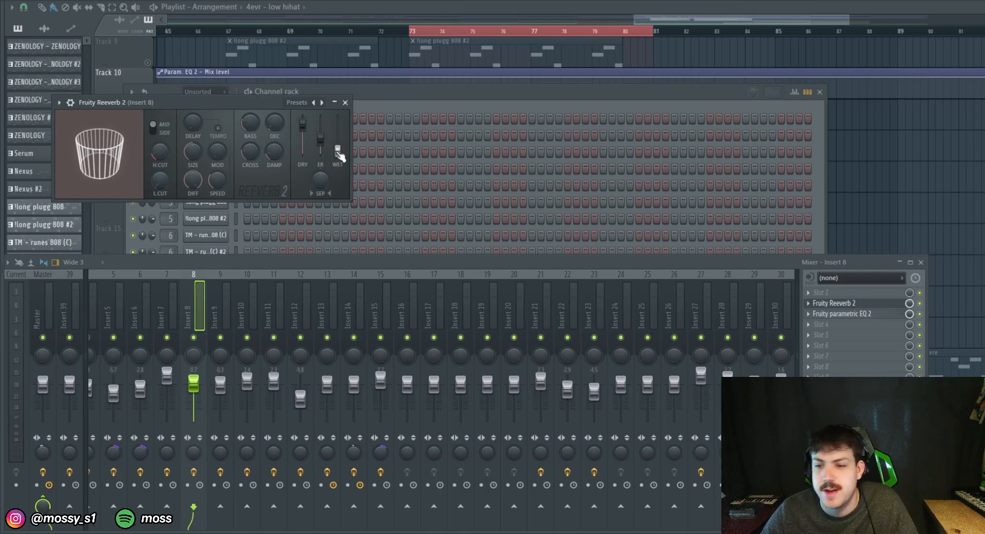
{"action": "left_click", "coordinate": [340, 102]}
{"action": "left_click", "coordinate": [846, 303]}
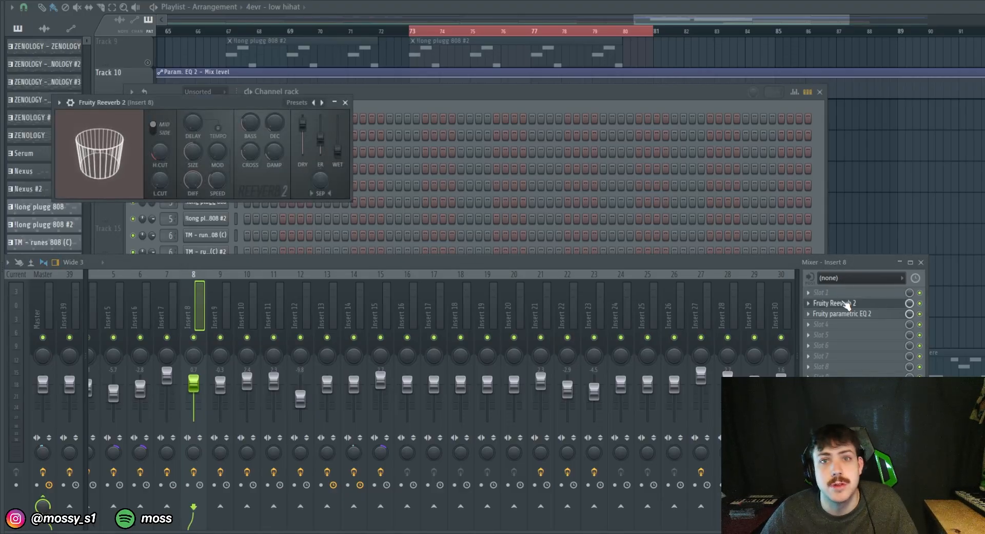
{"action": "left_click", "coordinate": [846, 303]}
{"action": "left_click", "coordinate": [862, 314]}
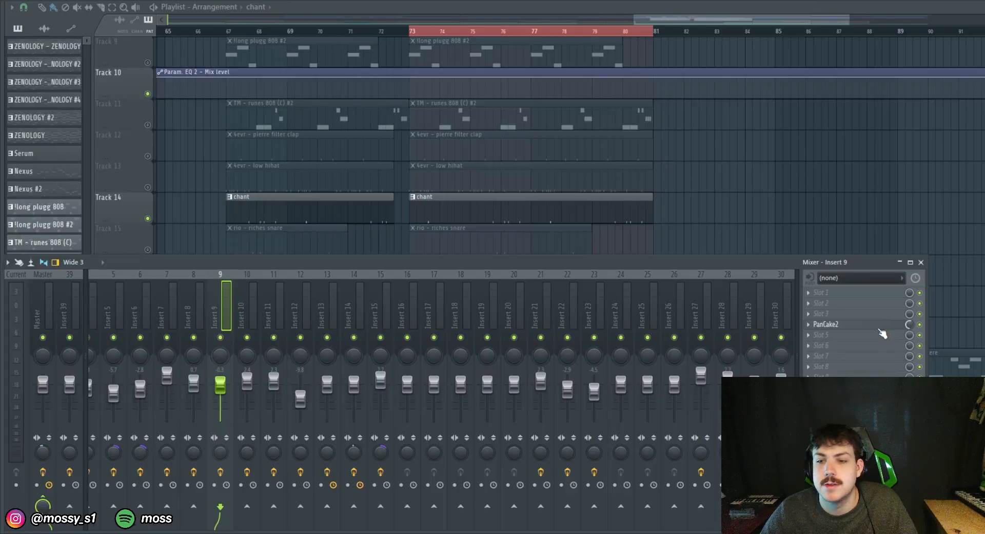
Inspect the PanCake2 panning curve on the chant's mixer Insert 9, and close the plugin and the mixer
{"action": "left_click", "coordinate": [867, 325]}
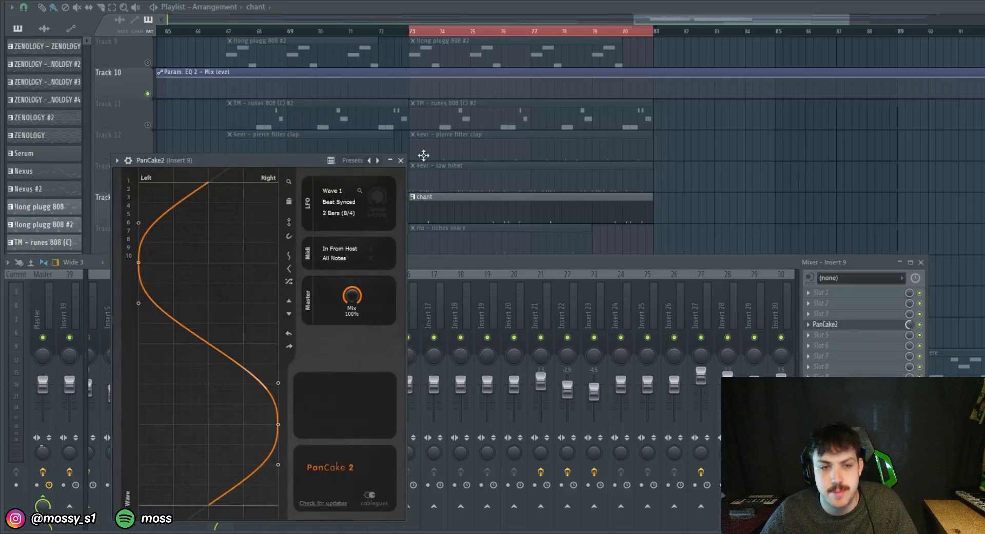
{"action": "left_click", "coordinate": [401, 161]}
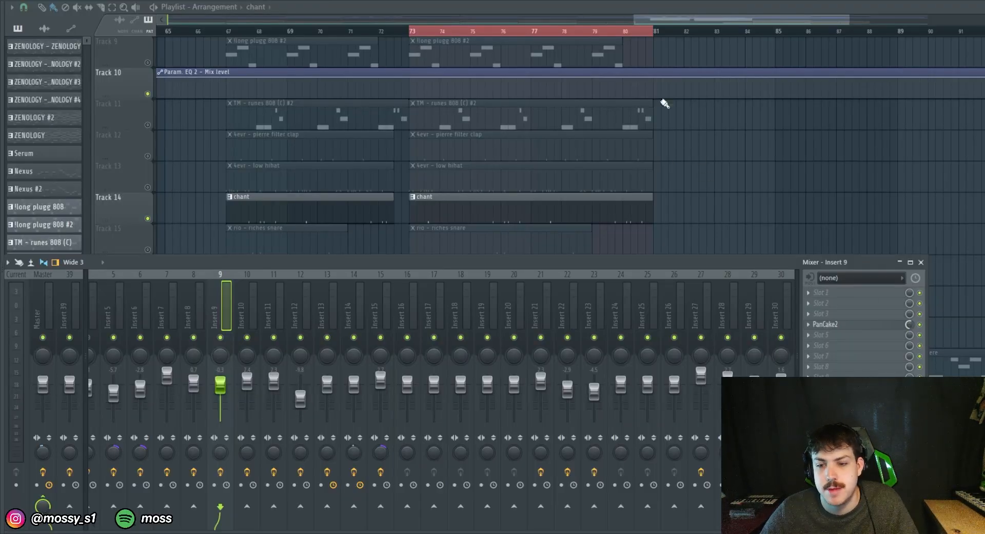
{"action": "key", "text": "F9"}
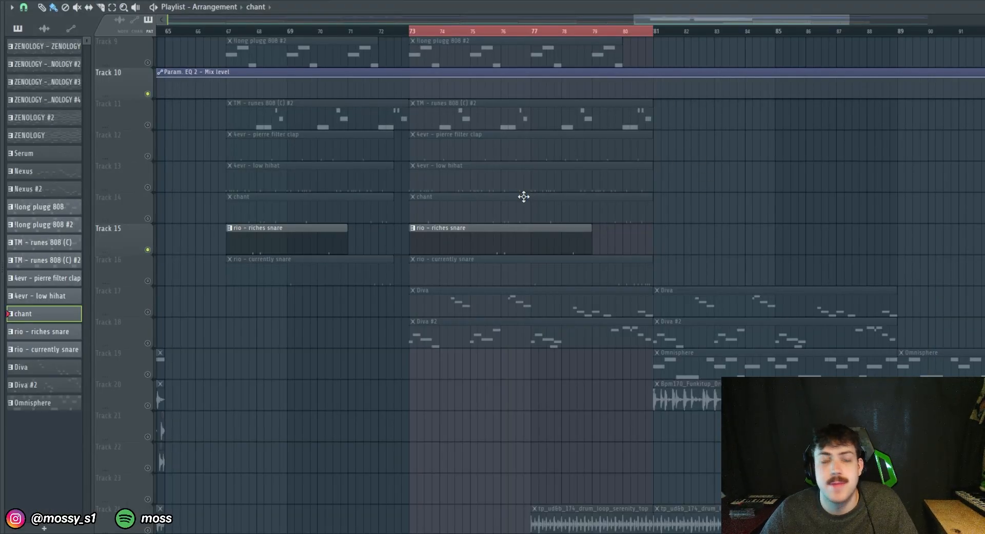
Audition the rio - riches snare and rio - currently snare patterns, and inspect PanCake2 on mixer Insert 11
{"action": "double_click", "coordinate": [539, 238]}
{"action": "key", "text": "space"}
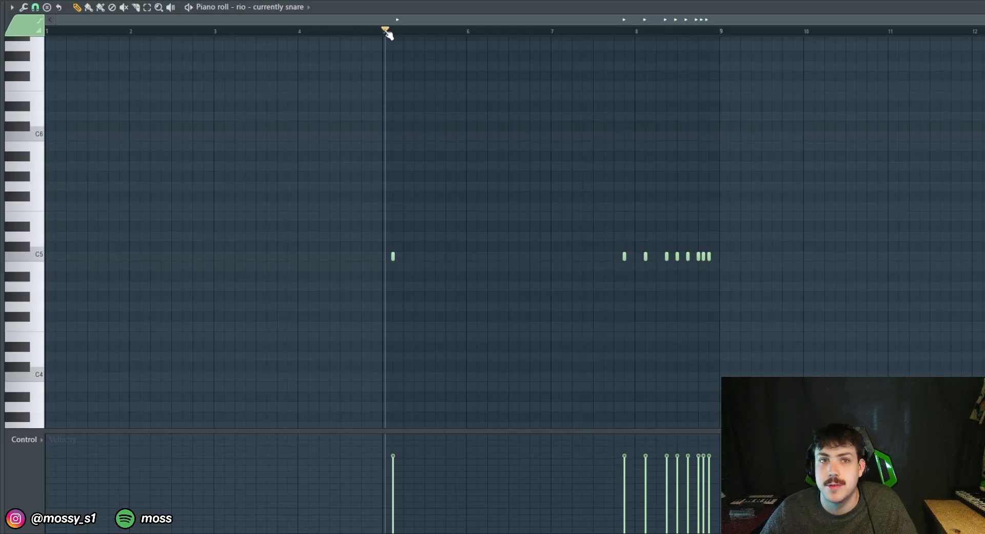
{"action": "key", "text": "space"}
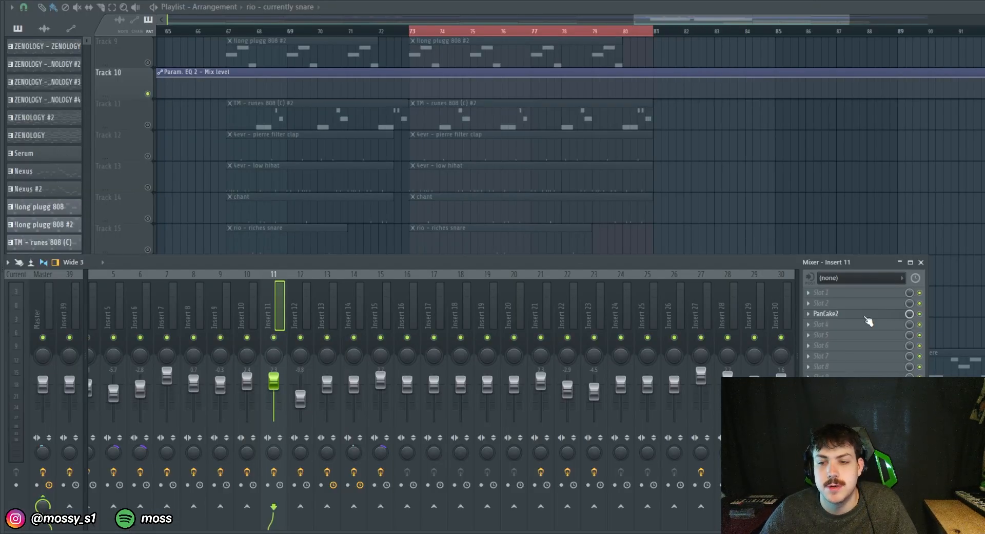
{"action": "left_click", "coordinate": [865, 314]}
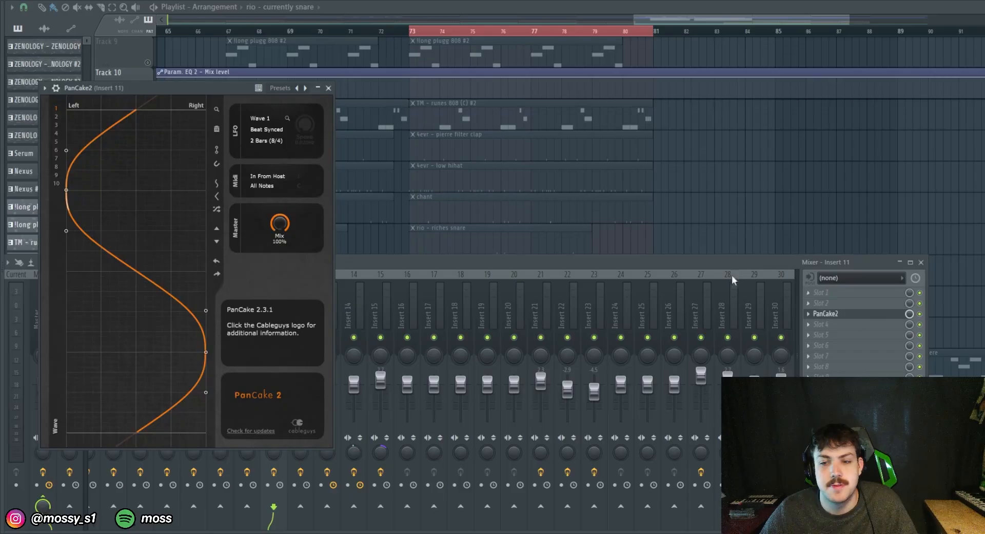
{"action": "left_click", "coordinate": [328, 89]}
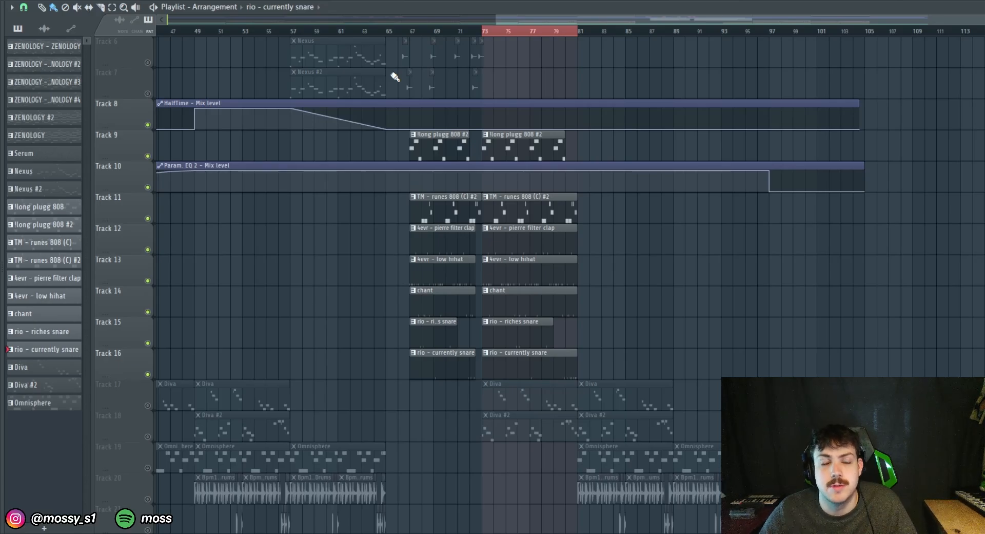
Play the 808, clap, hi-hat, chant and snare patterns on Tracks 9 to 16 together from bar 73
{"action": "key", "text": "space"}
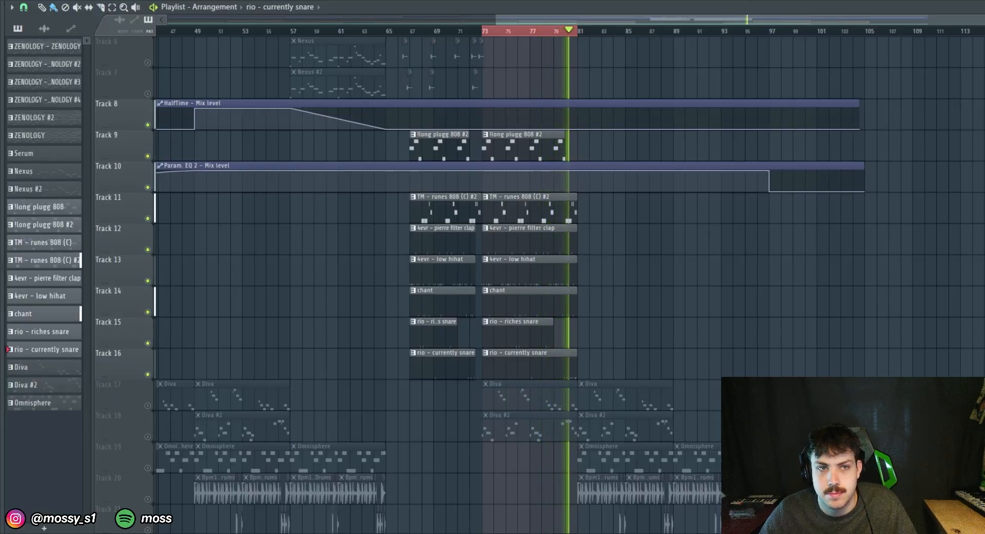
{"action": "key", "text": "space"}
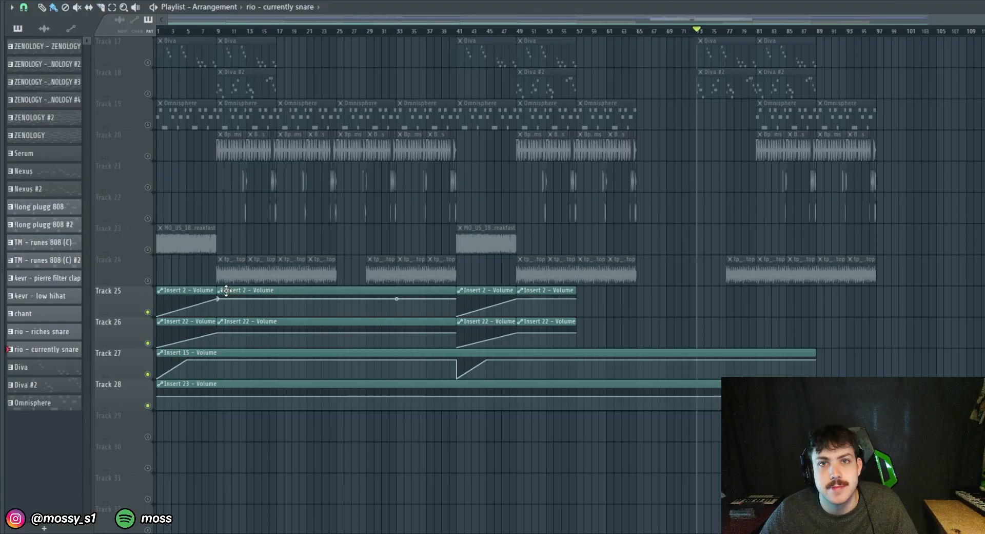
Review the insert volume automation clips on Tracks 25 to 28 and return to Track 1 of the full arrangement
{"action": "scroll", "coordinate": [465, 303], "scroll_direction": "up", "scroll_amount": 5}
{"action": "scroll", "coordinate": [472, 296], "scroll_direction": "up", "scroll_amount": 7}
{"action": "scroll", "coordinate": [487, 283], "scroll_direction": "down", "scroll_amount": 13}
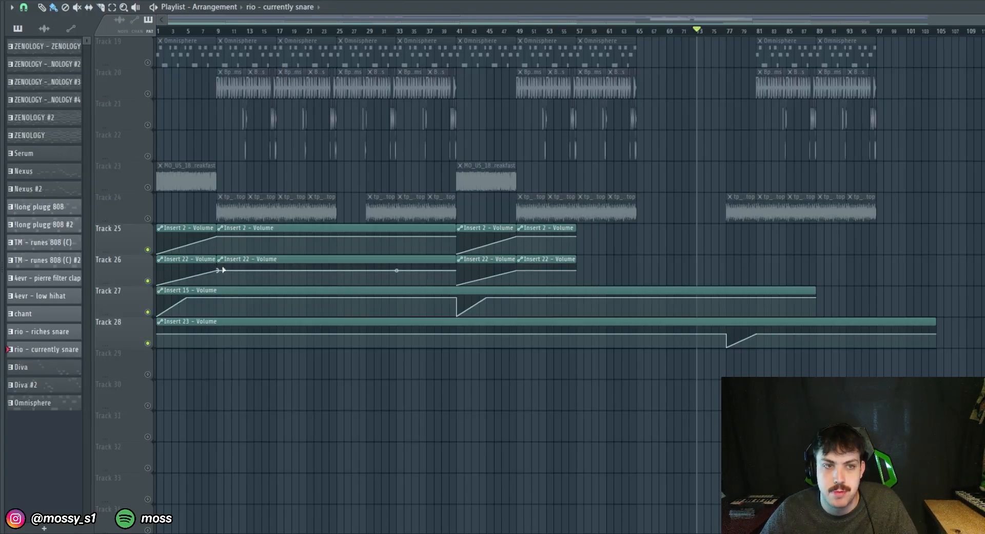
{"action": "scroll", "coordinate": [467, 258], "scroll_direction": "up", "scroll_amount": 10}
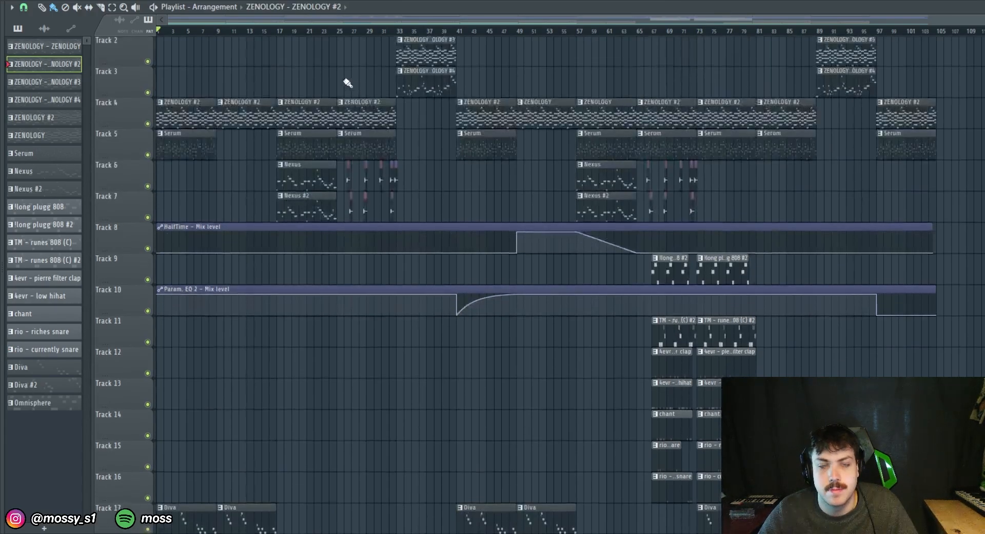
{"action": "scroll", "coordinate": [345, 82], "scroll_direction": "up", "scroll_amount": 1}
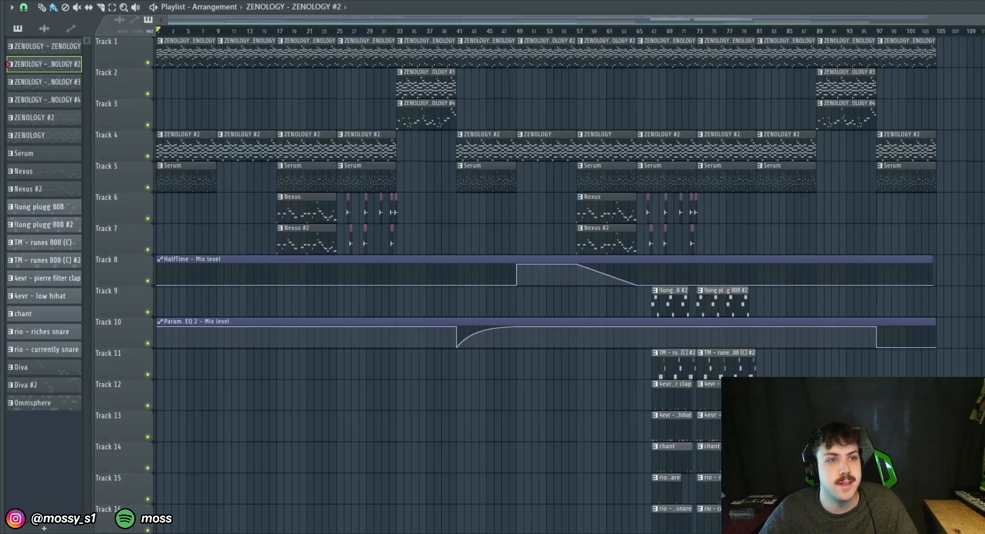